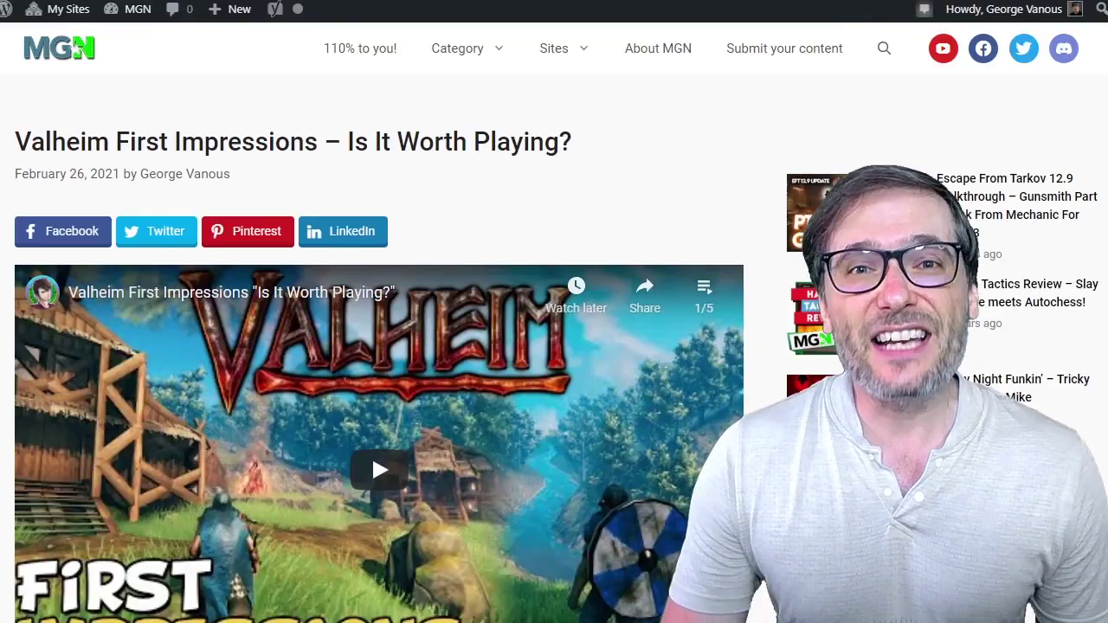
- Title the new post 'Godfall' and place the cursor in an empty first paragraph below it
scroll(446, 194, down, 7)
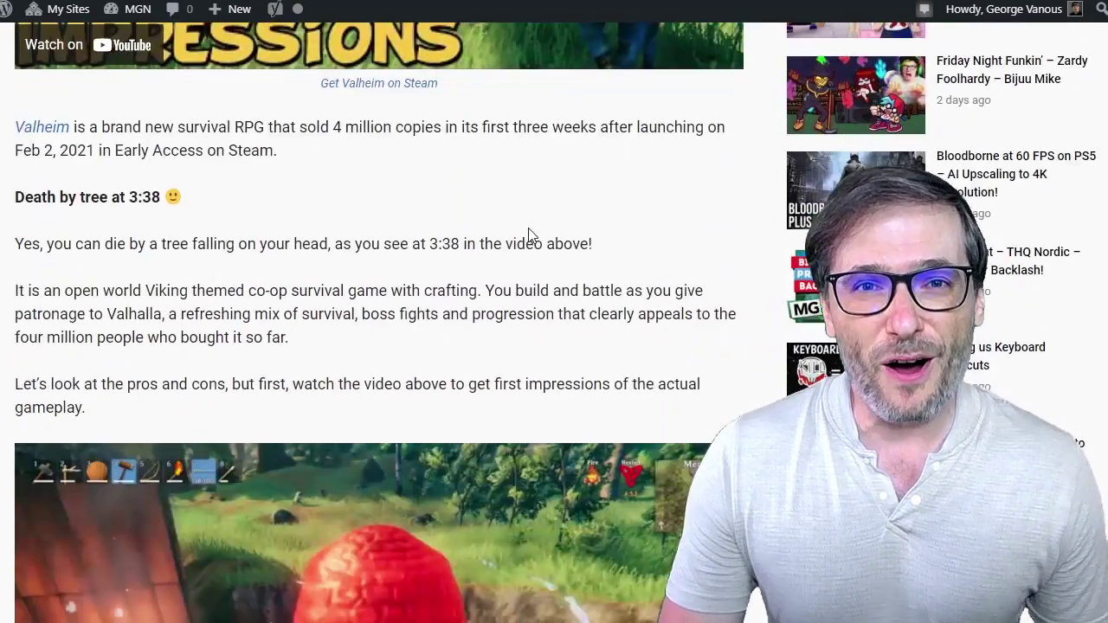
scroll(555, 264, down, 4)
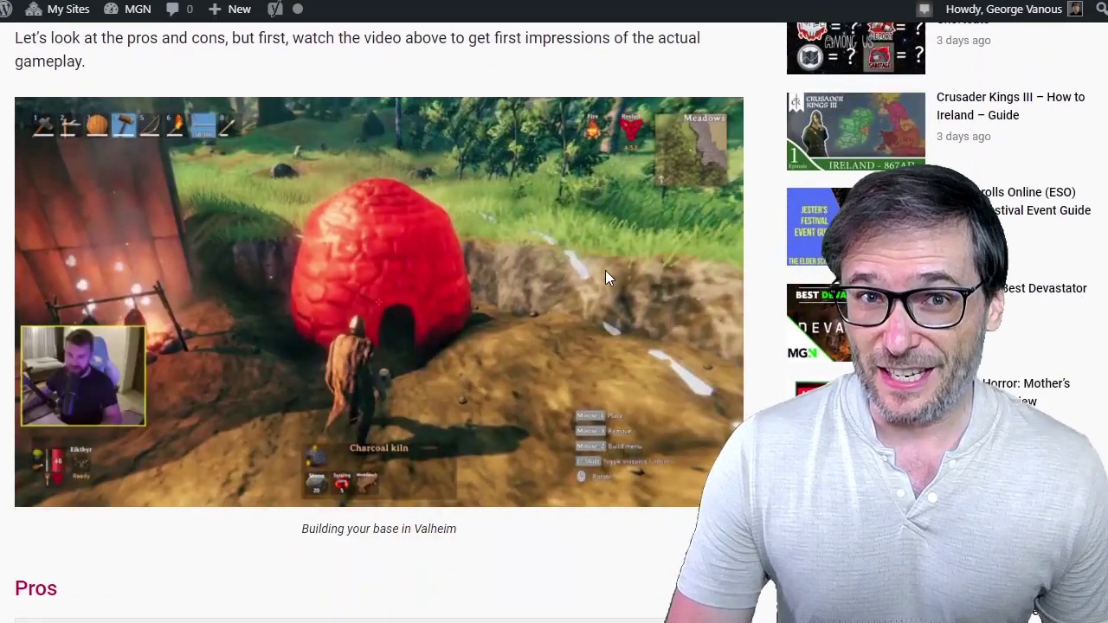
scroll(610, 269, down, 5)
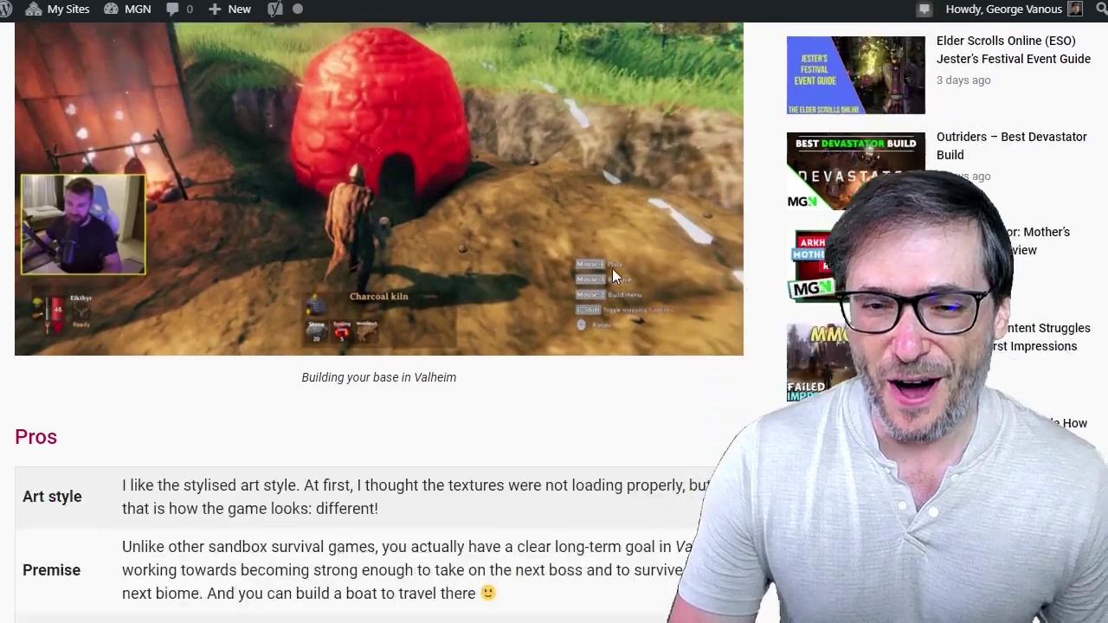
scroll(625, 271, down, 8)
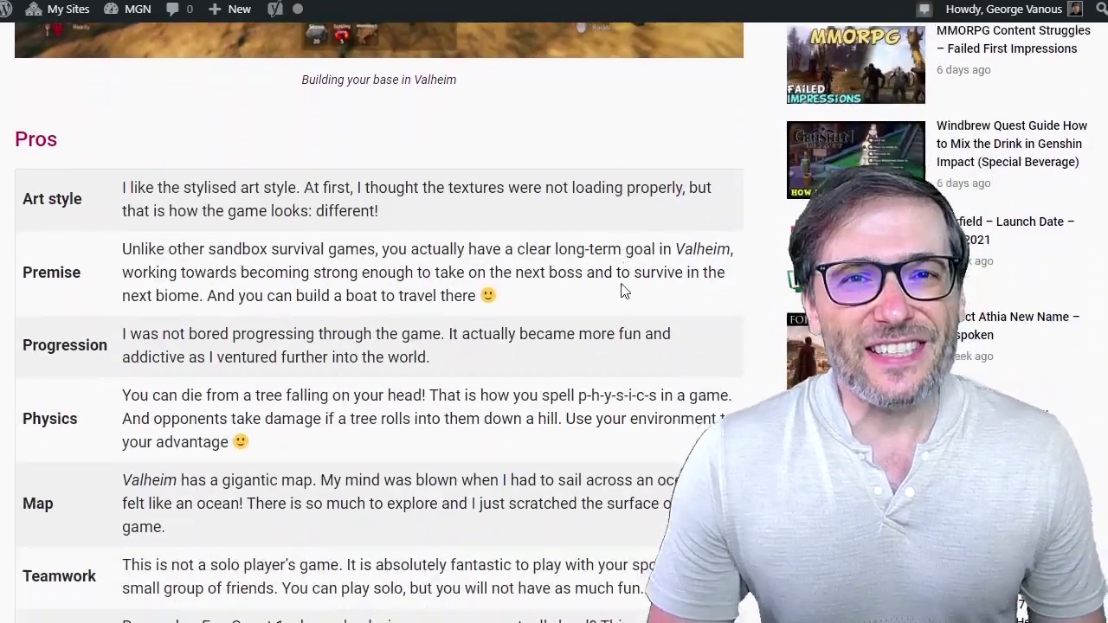
scroll(631, 311, up, 20)
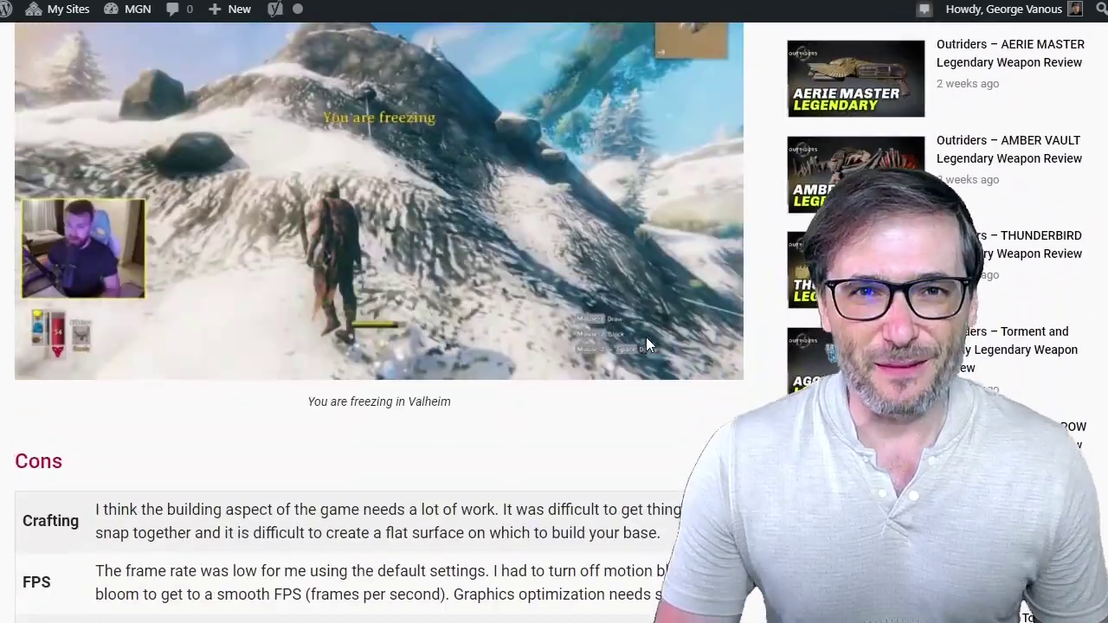
scroll(693, 342, up, 1)
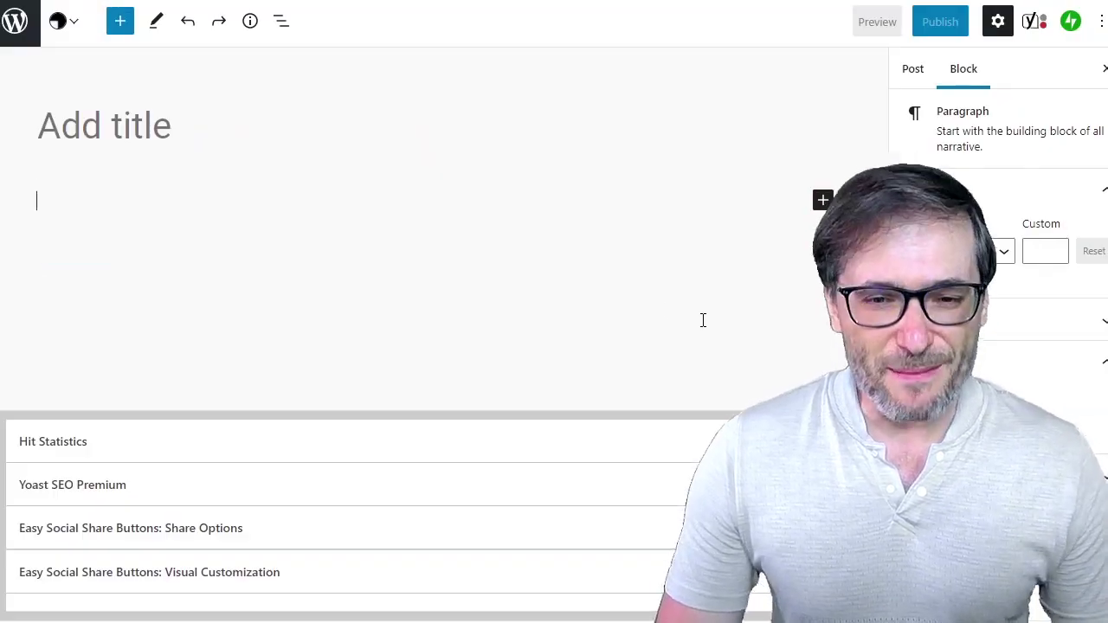
click(110, 121)
text(Godfall)
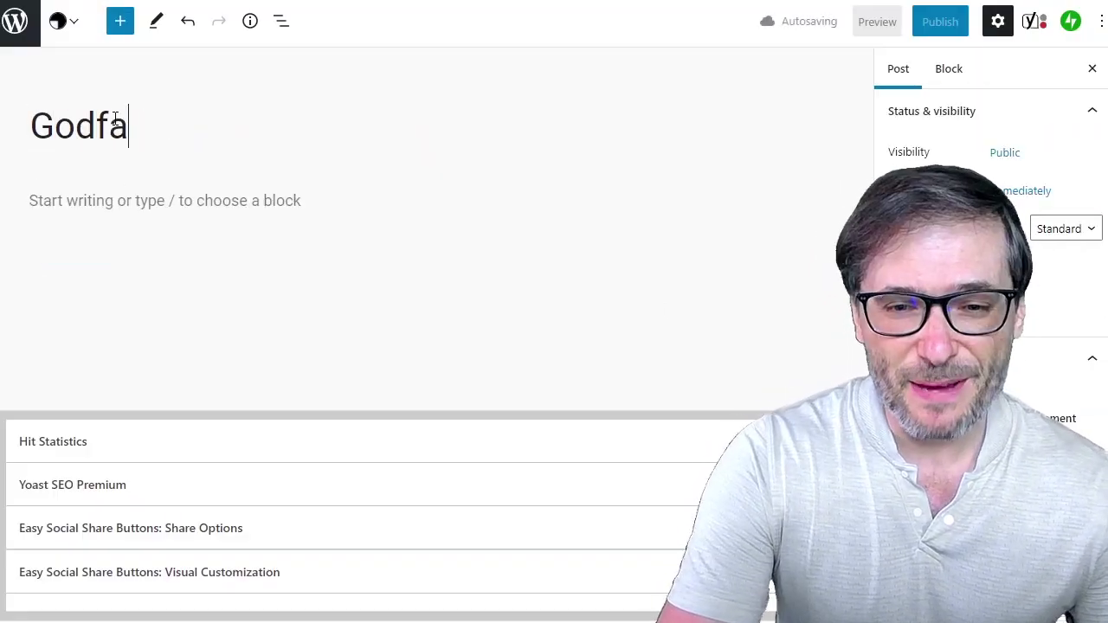
click(124, 208)
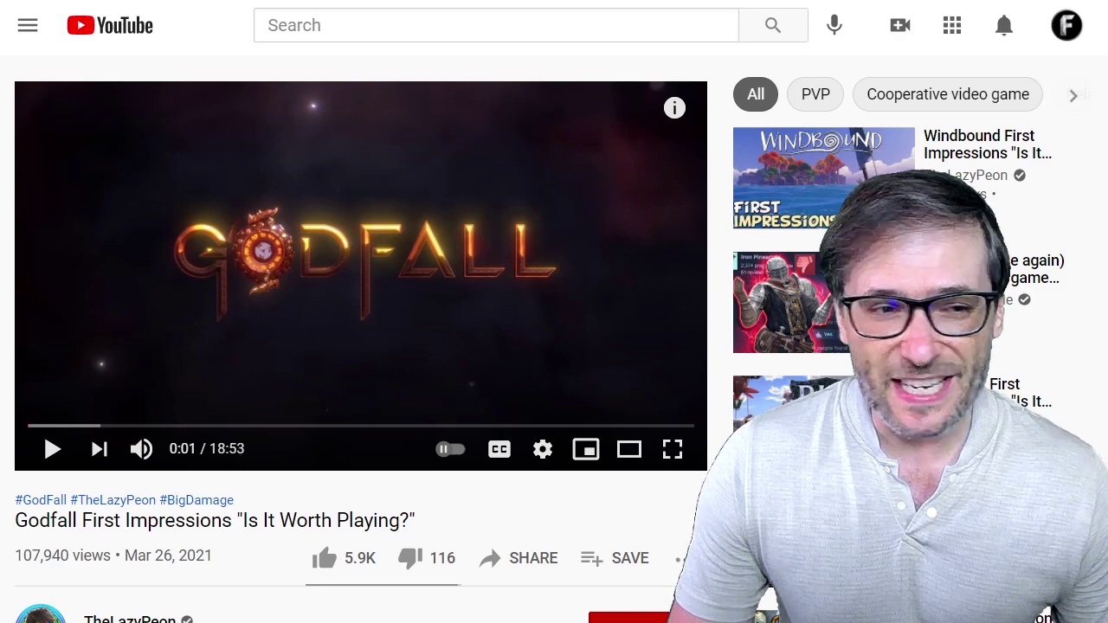
- Copy the Godfall First Impressions video URL and return to the WordPress editor
click(390, 26)
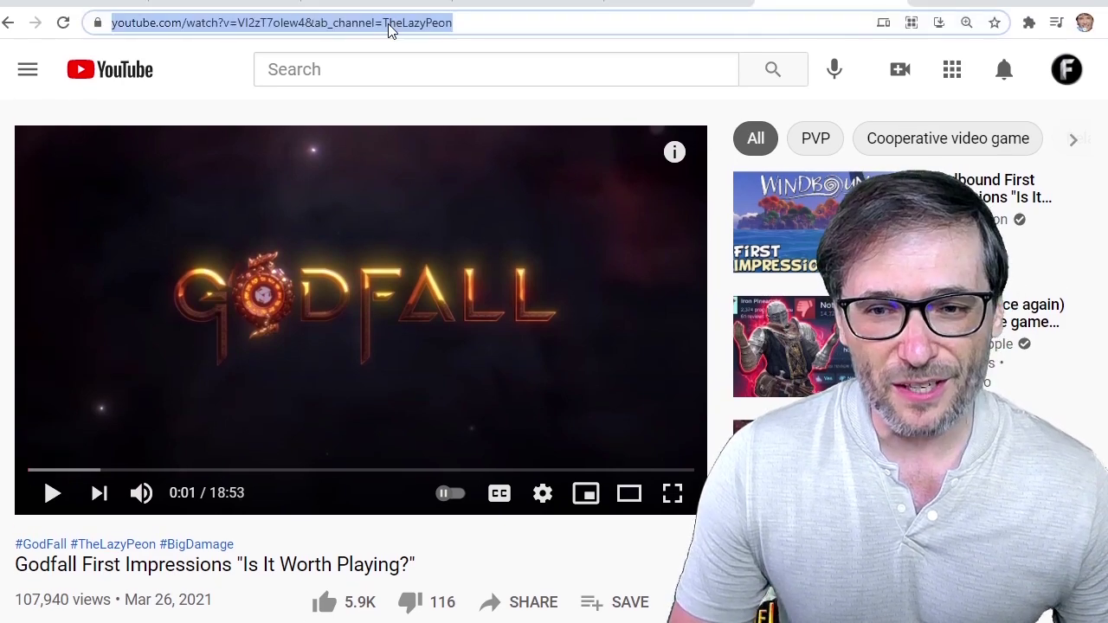
click(545, 2)
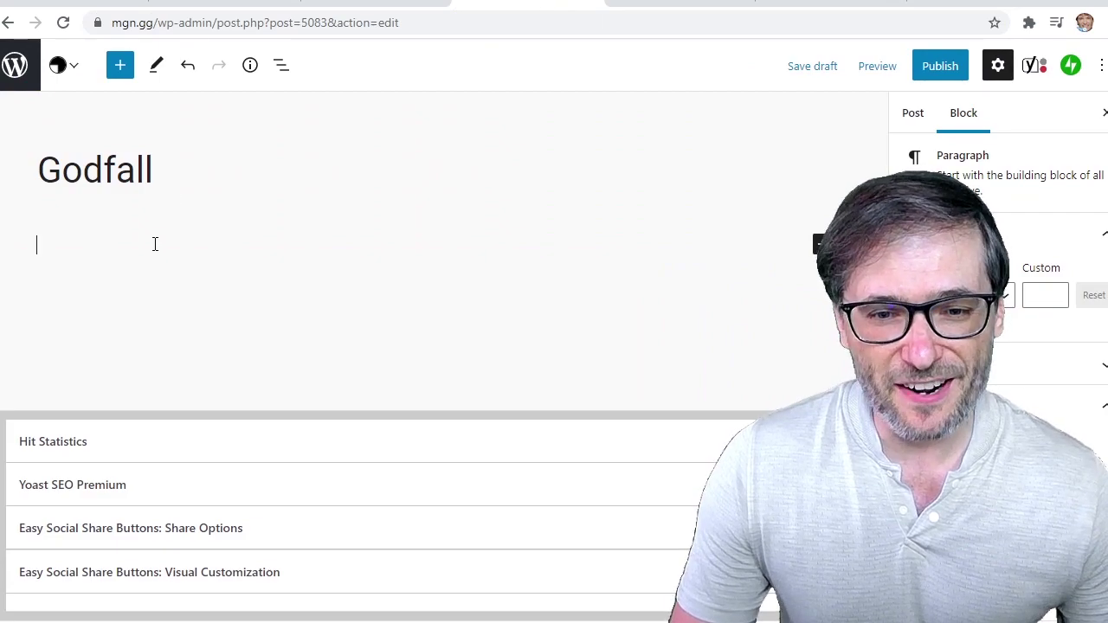
- Paste the Godfall video URL to embed it, then add an empty paragraph below
key(ctrl+v)
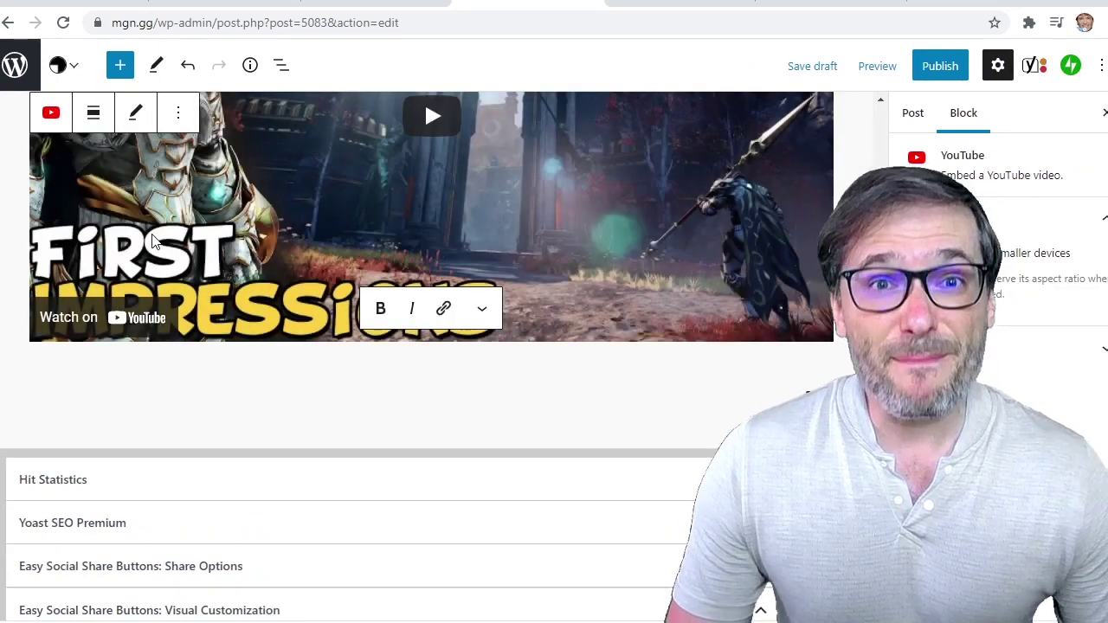
scroll(295, 269, up, 4)
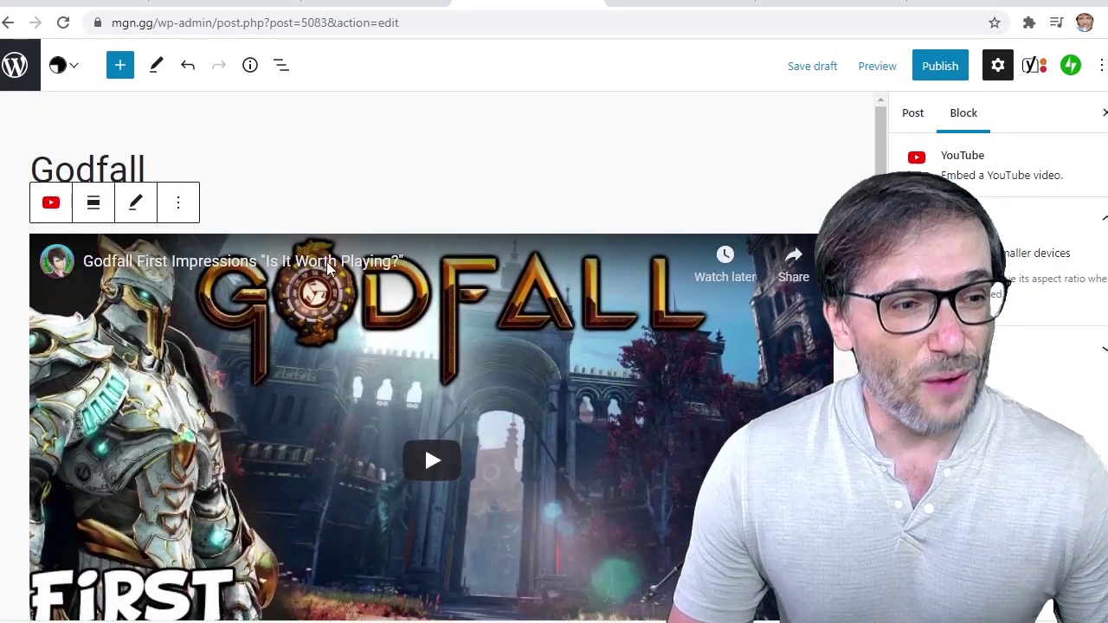
scroll(366, 250, down, 4)
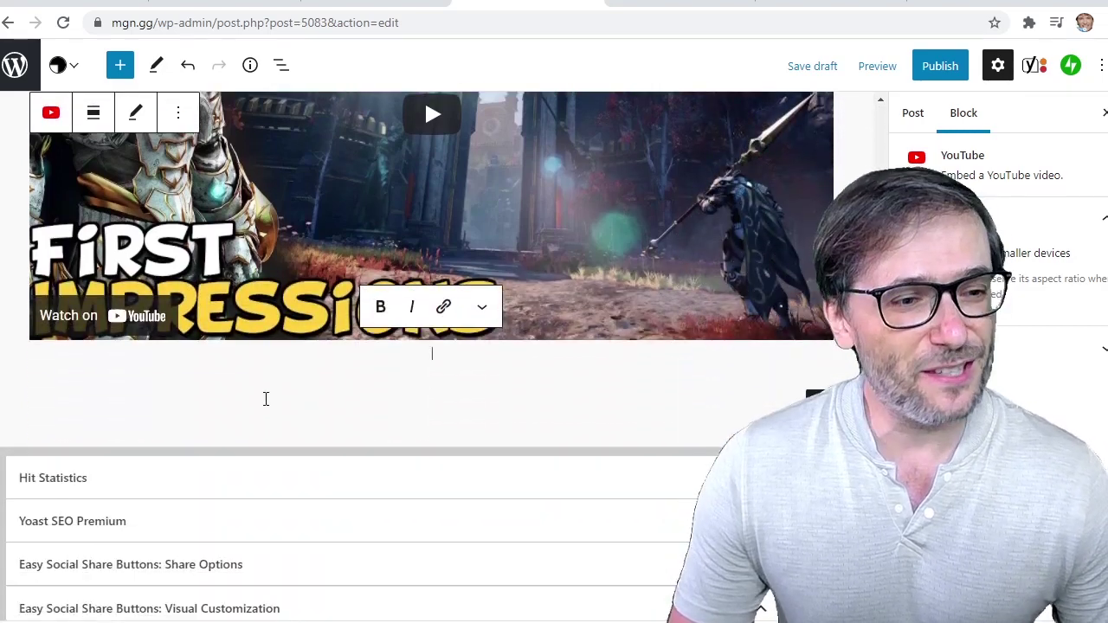
click(266, 400)
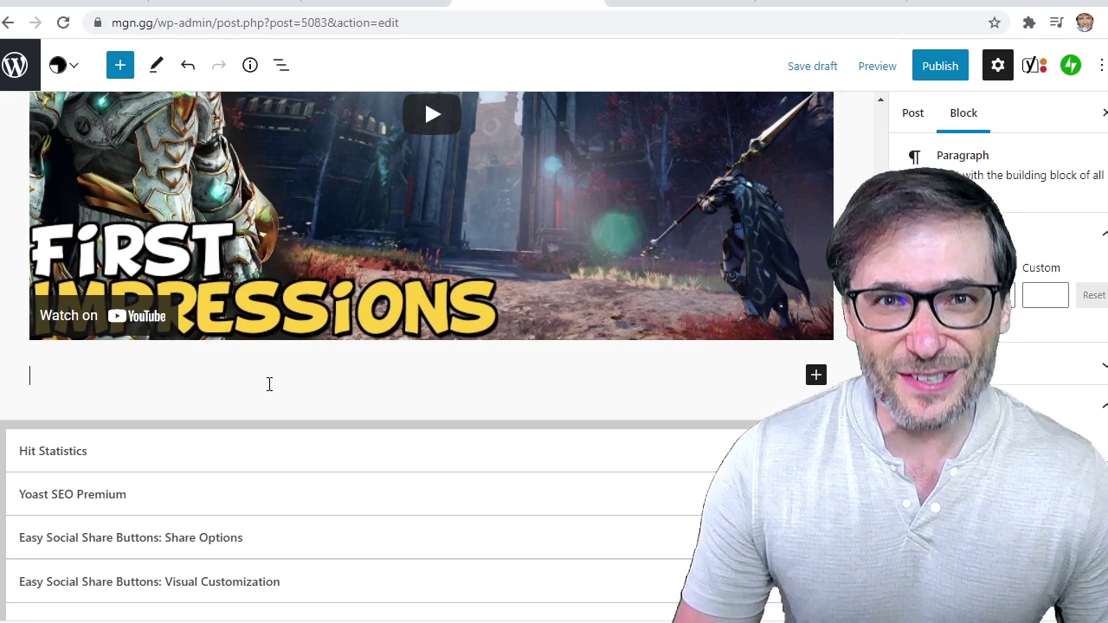
- Open the transcript of the Godfall First Impressions video on YouTube
click(797, 5)
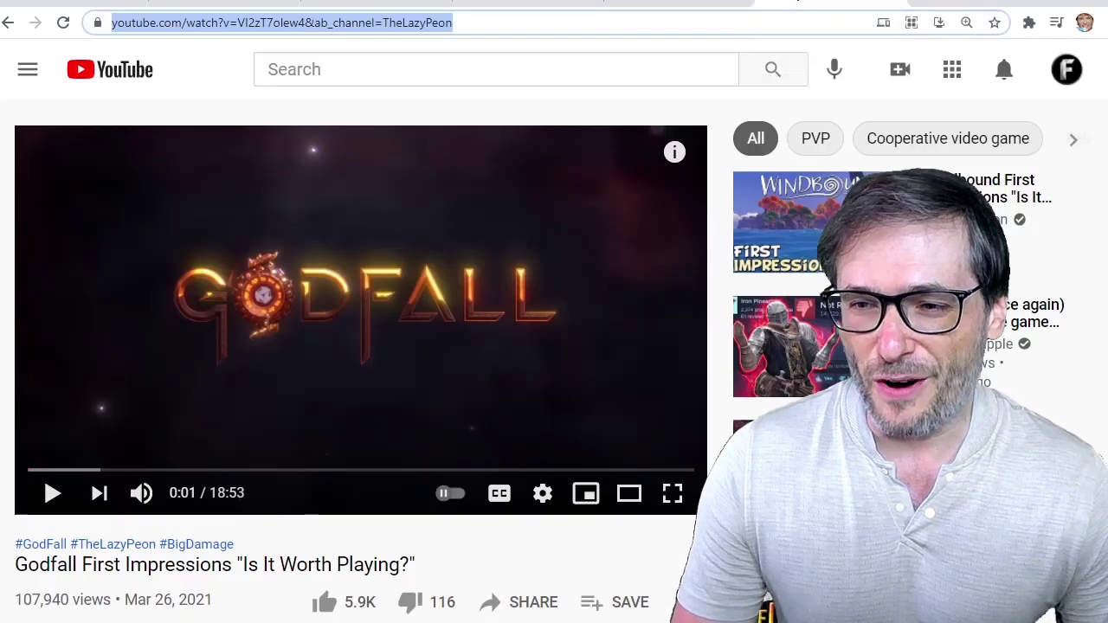
scroll(658, 162, down, 5)
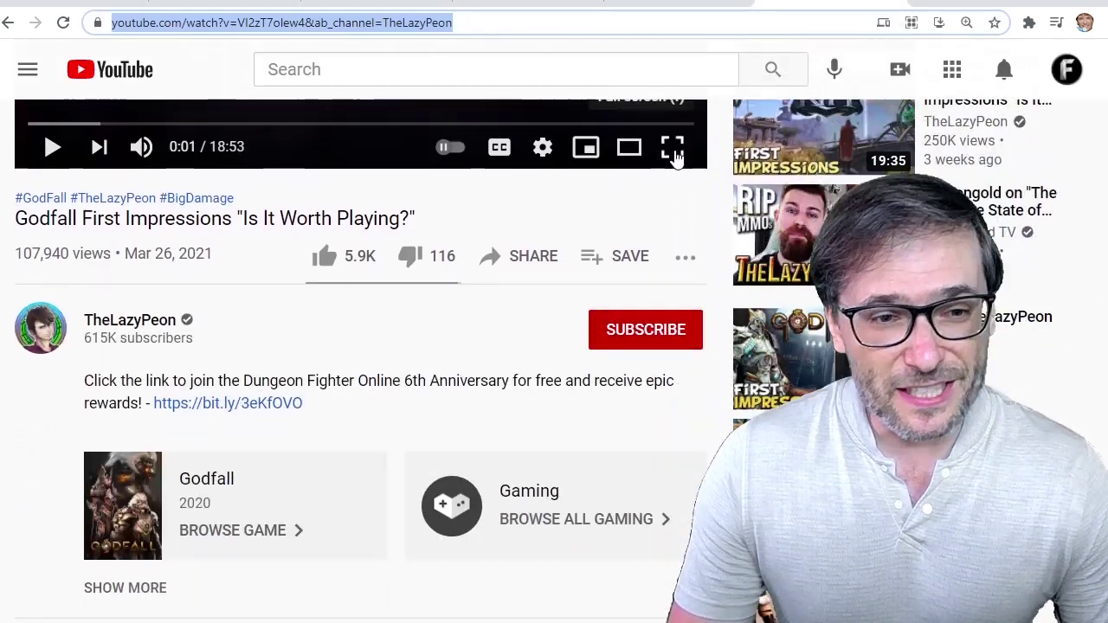
click(690, 172)
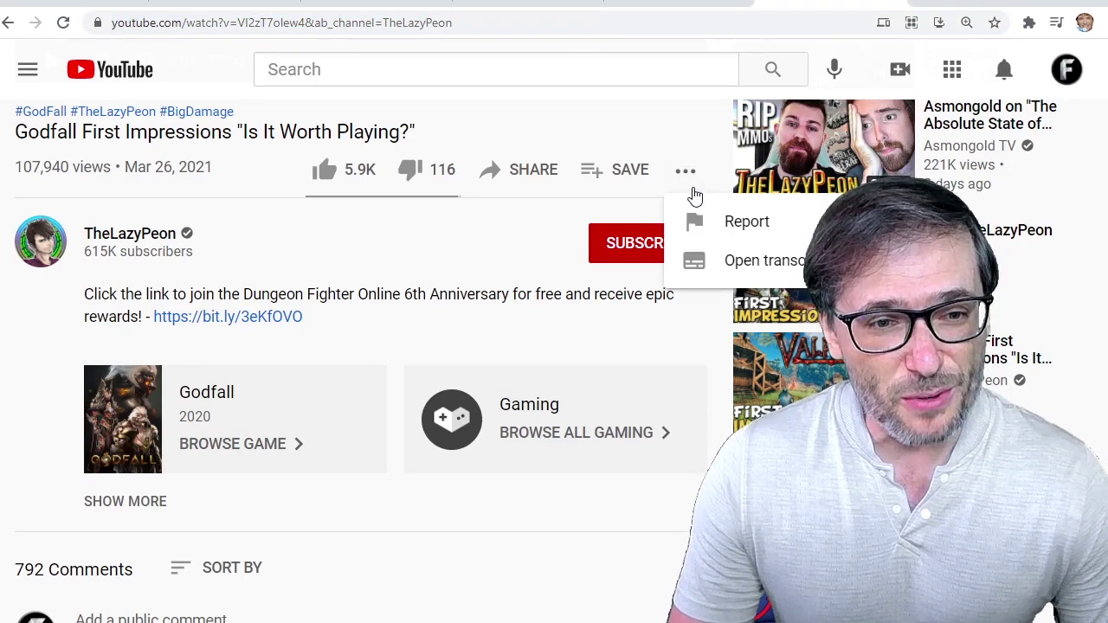
click(816, 260)
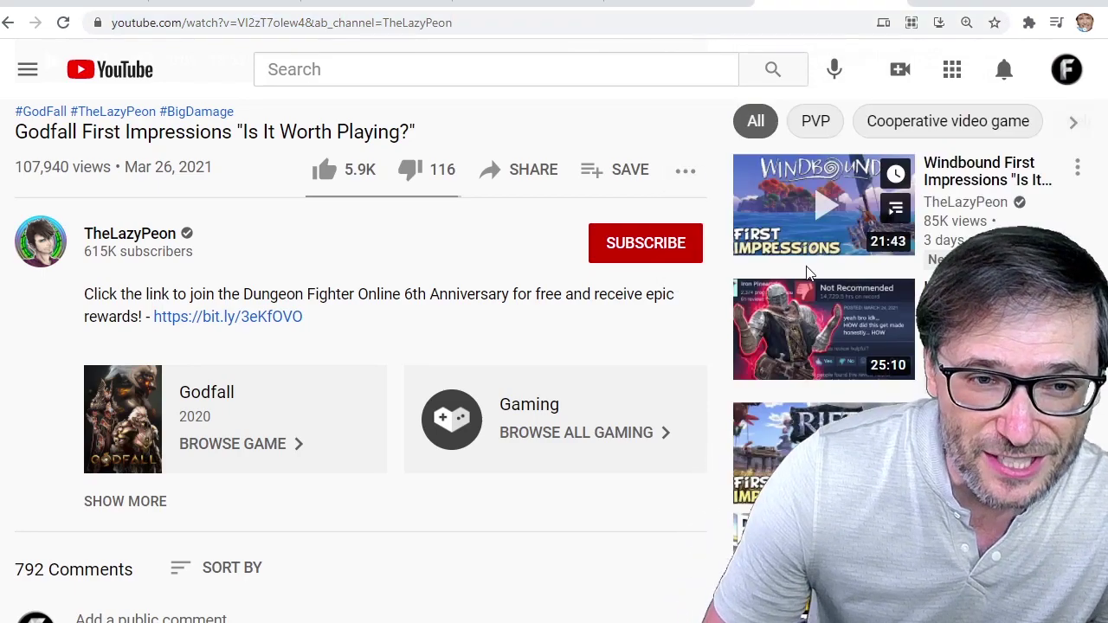
scroll(678, 237, up, 2)
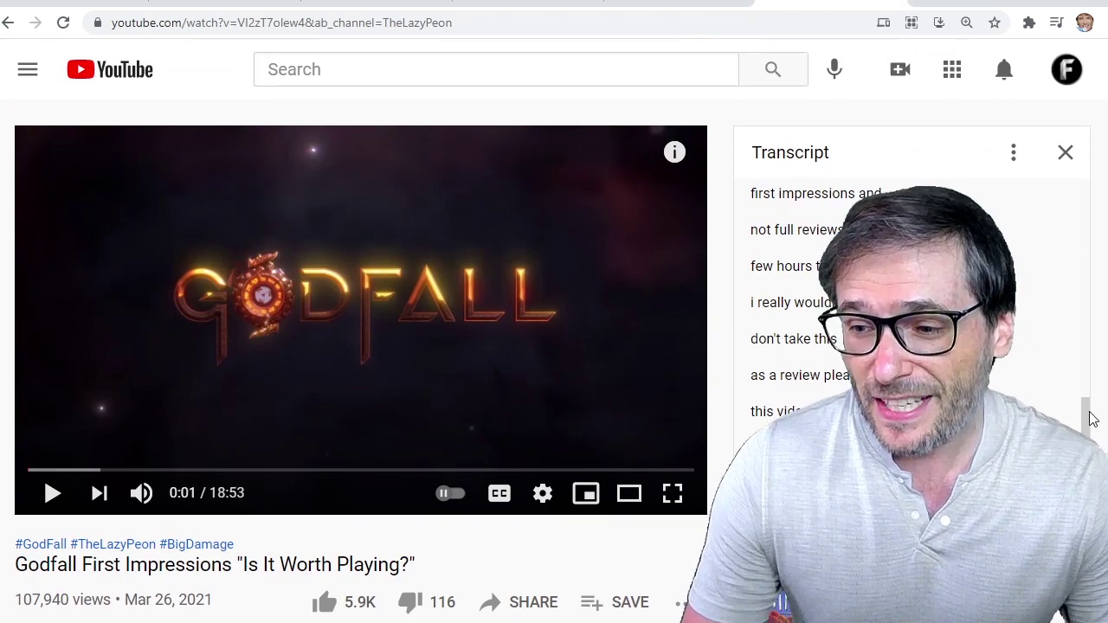
drag(1086, 413, 1078, 186)
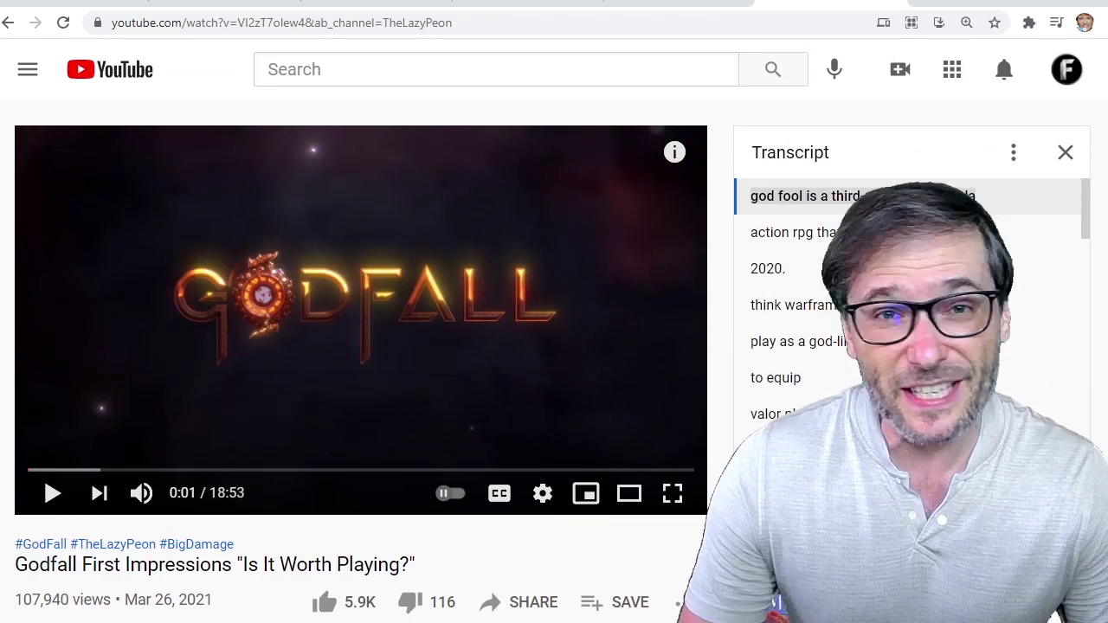
- Hide the transcript timestamps, copy its opening lines, and return to the WordPress editor
click(1012, 156)
click(995, 202)
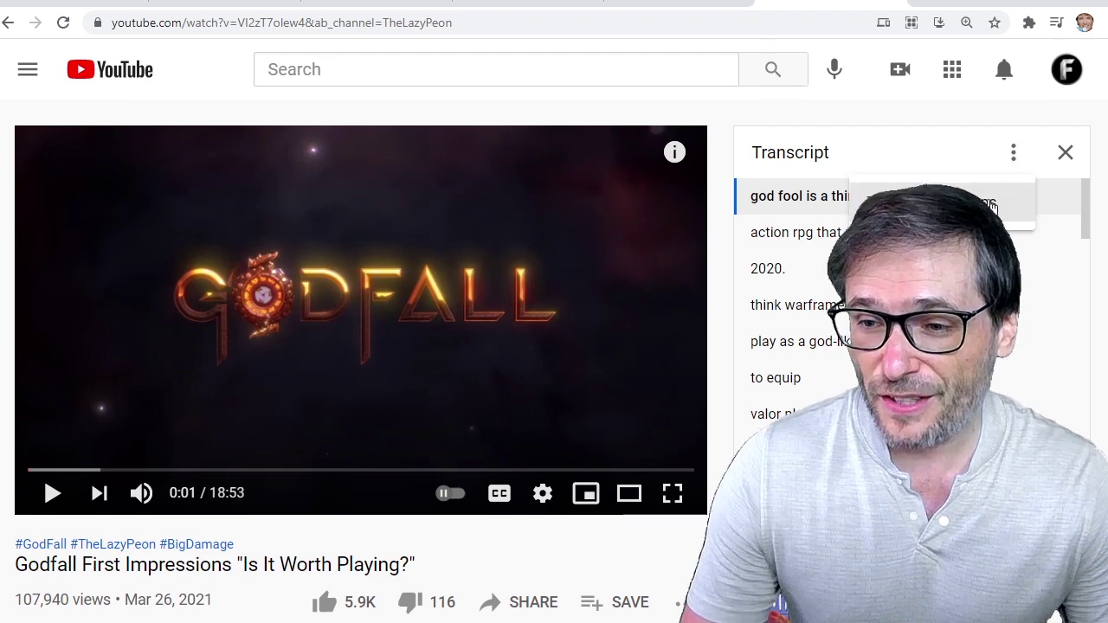
click(1015, 154)
click(994, 200)
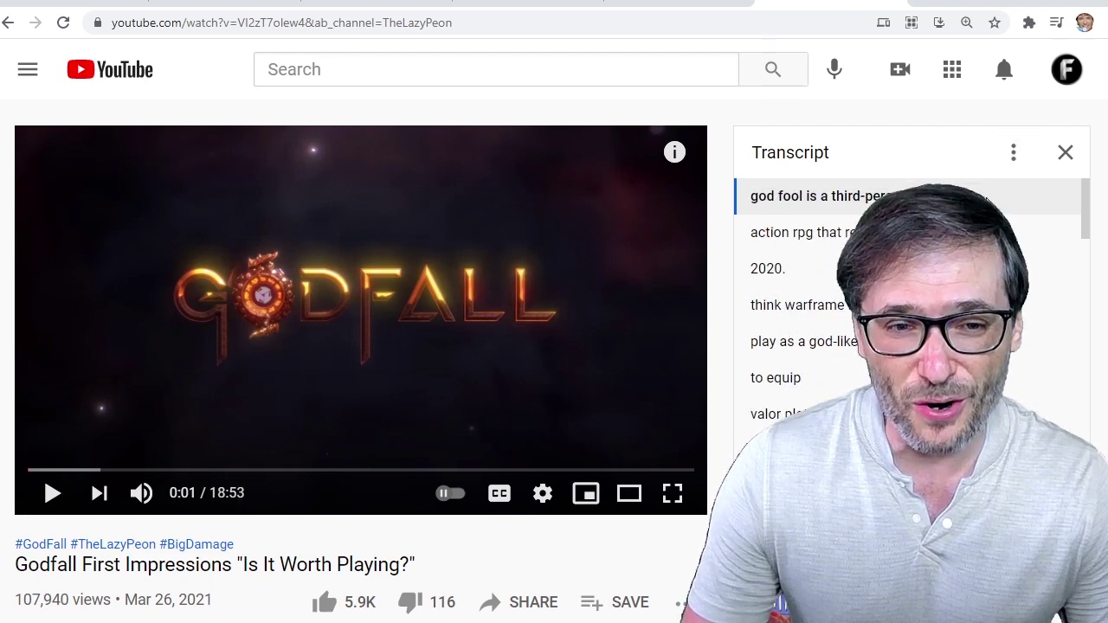
drag(752, 198, 857, 310)
scroll(892, 182, down, 5)
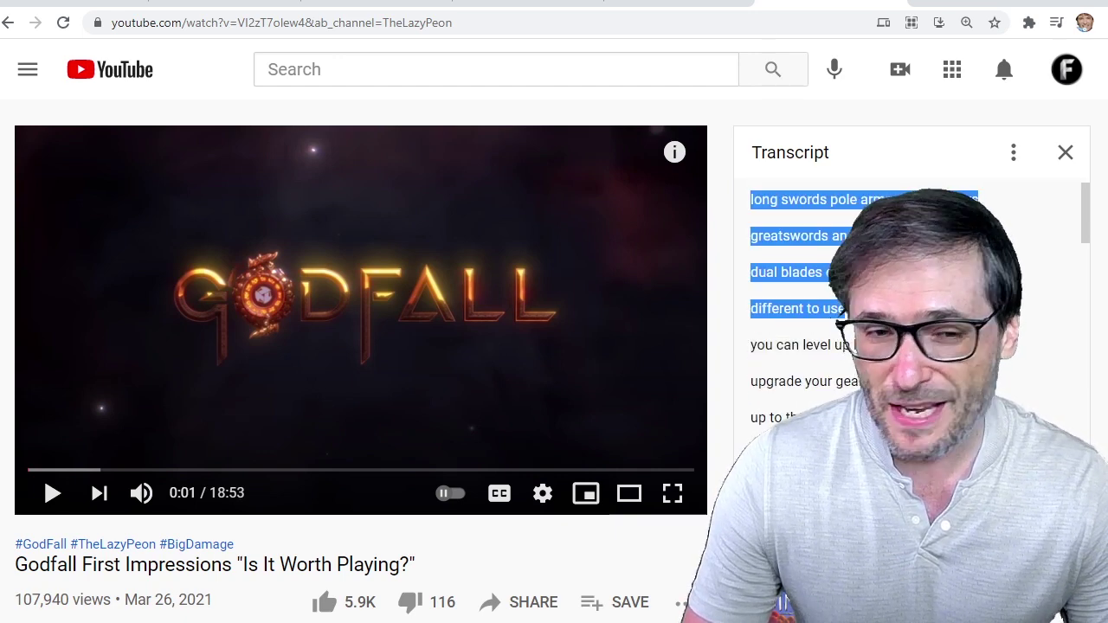
click(676, 2)
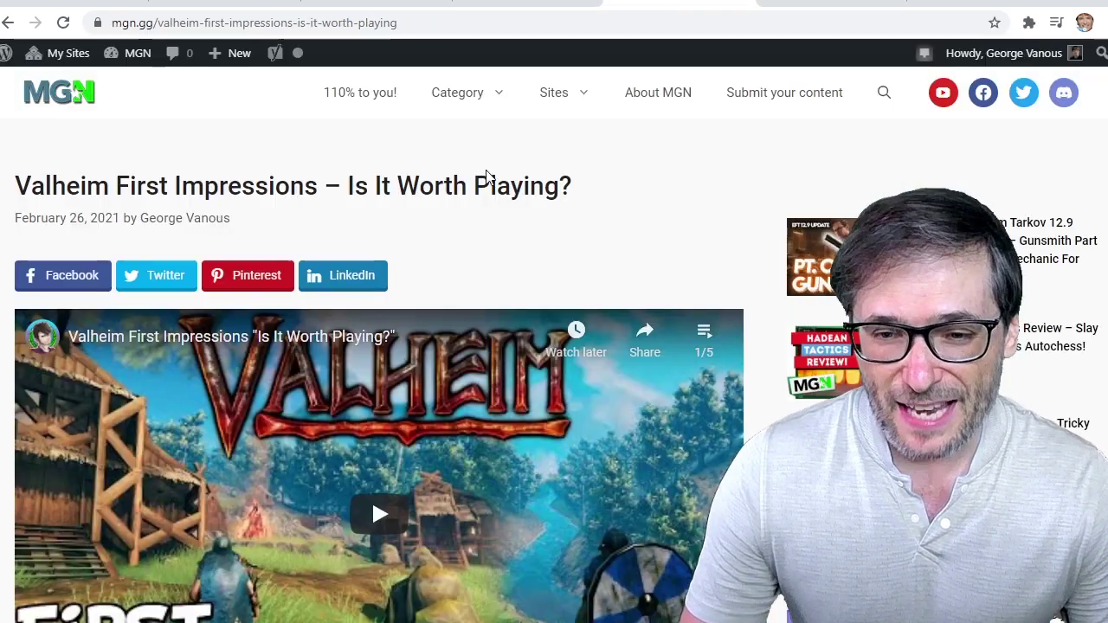
click(527, 2)
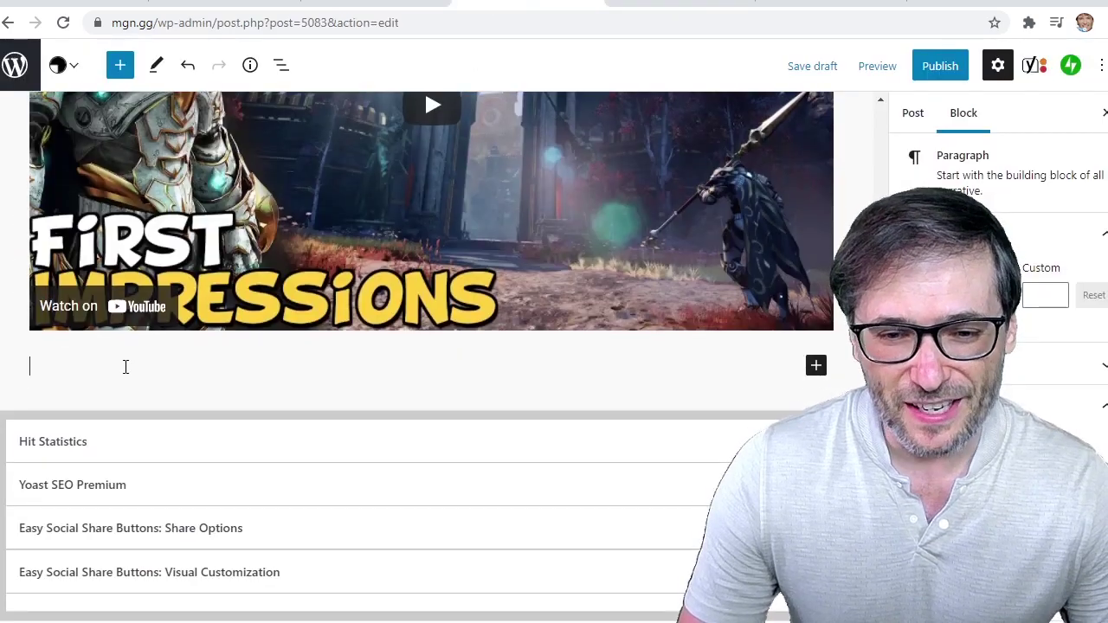
- Paste the transcript text below the video and add an 'Introductions' line above it
click(129, 358)
text(god fool is a third-person looter mla action rpg that released in november 2020. think warframe but instead of sci-fi you play as a god-like warrior that's able to equip valor plates which are legendary armor sets that change your play style in this game you will battle through the elemental planes to challenge macross the mad god godfall features five different weapon types long swords pole arms warhammers greatswords and dual blades each of which feel very different to use)
scroll(173, 390, up, 5)
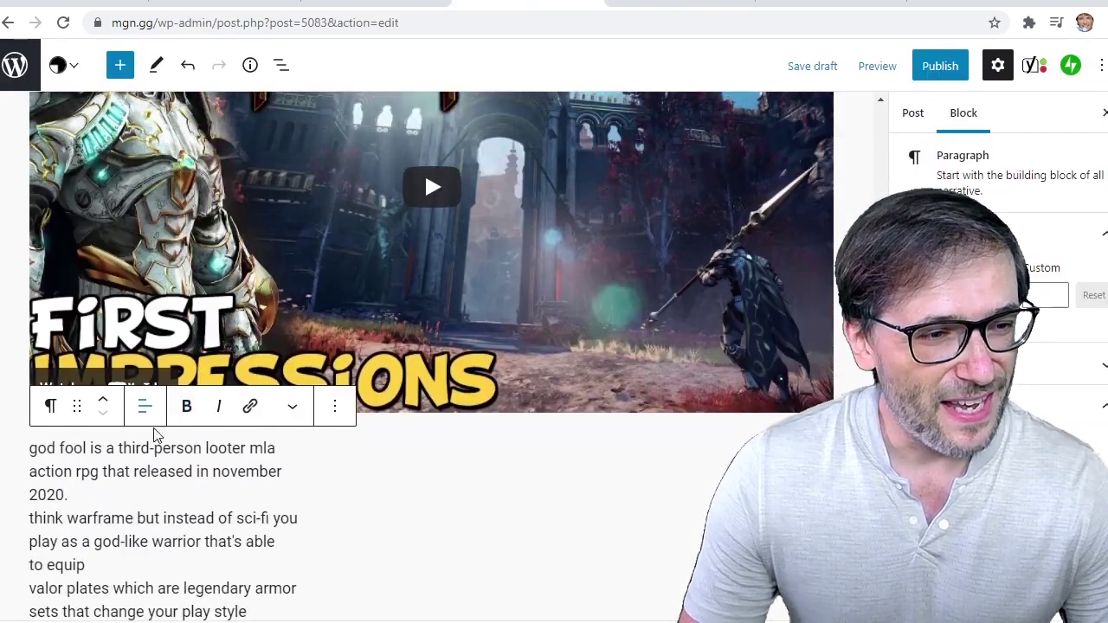
key(Return)
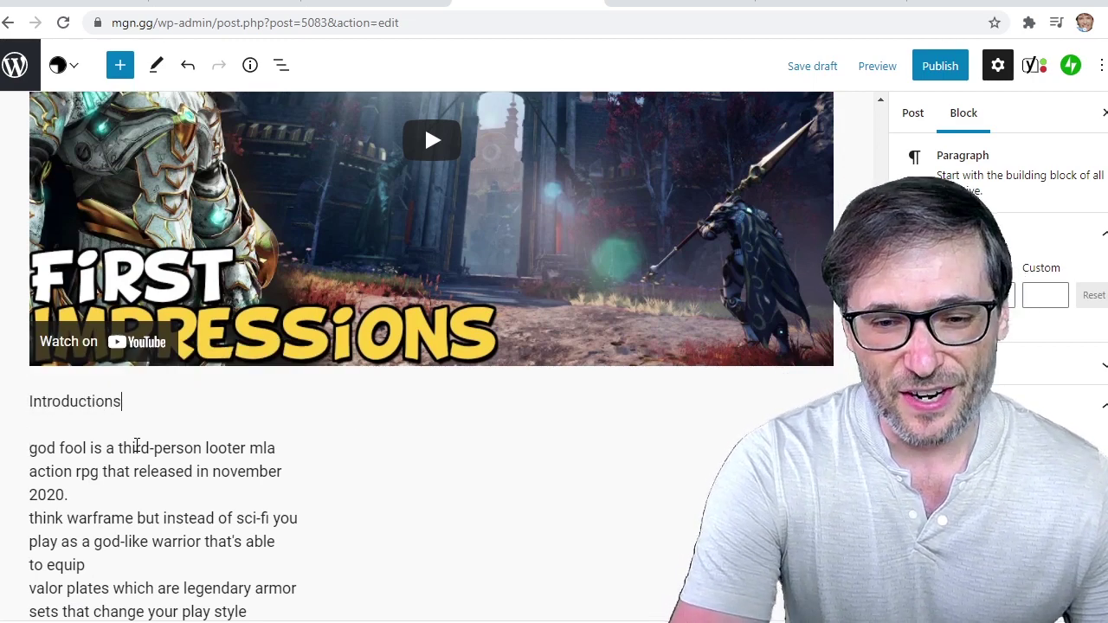
text(Introductions)
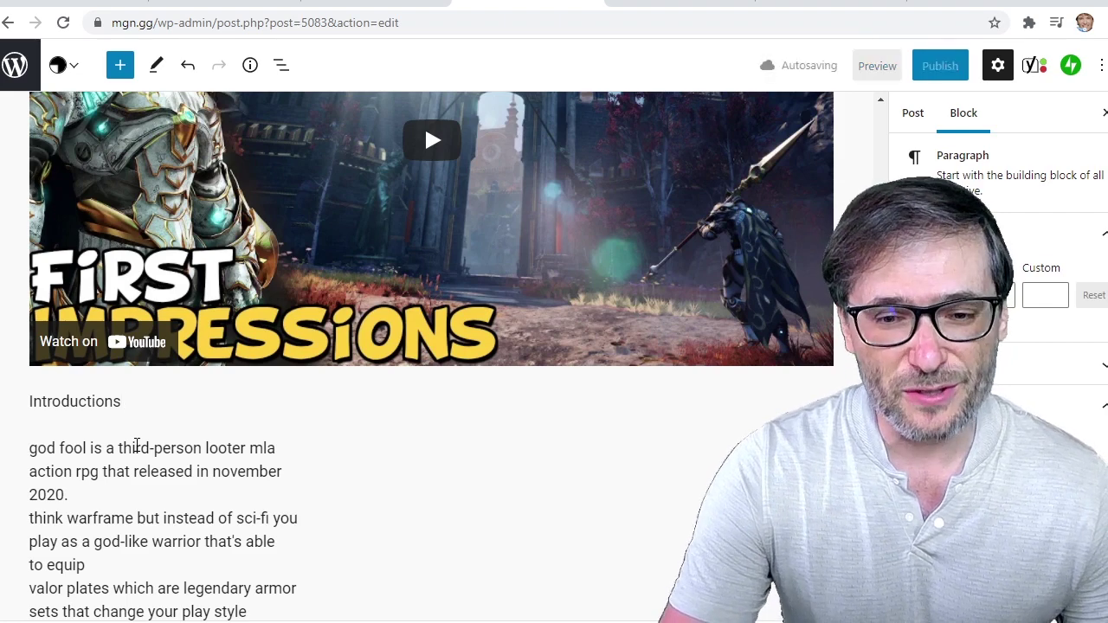
key(Return)
key(Up)
- Convert 'Introductions' to a heading, correct it to 'Introduction', and select the word Godfall
click(54, 355)
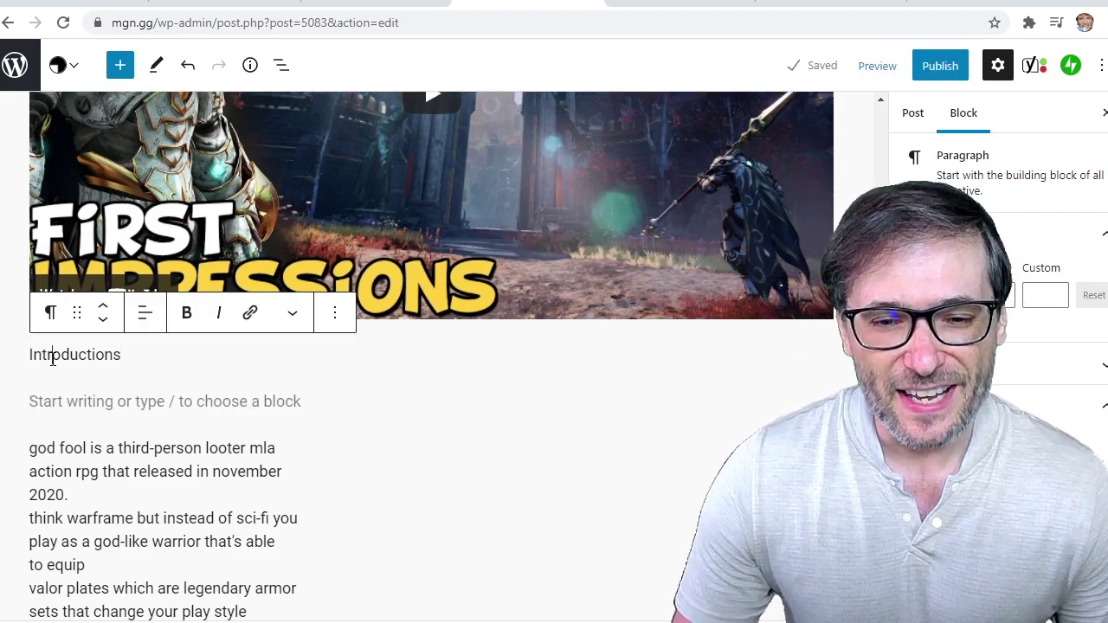
click(52, 321)
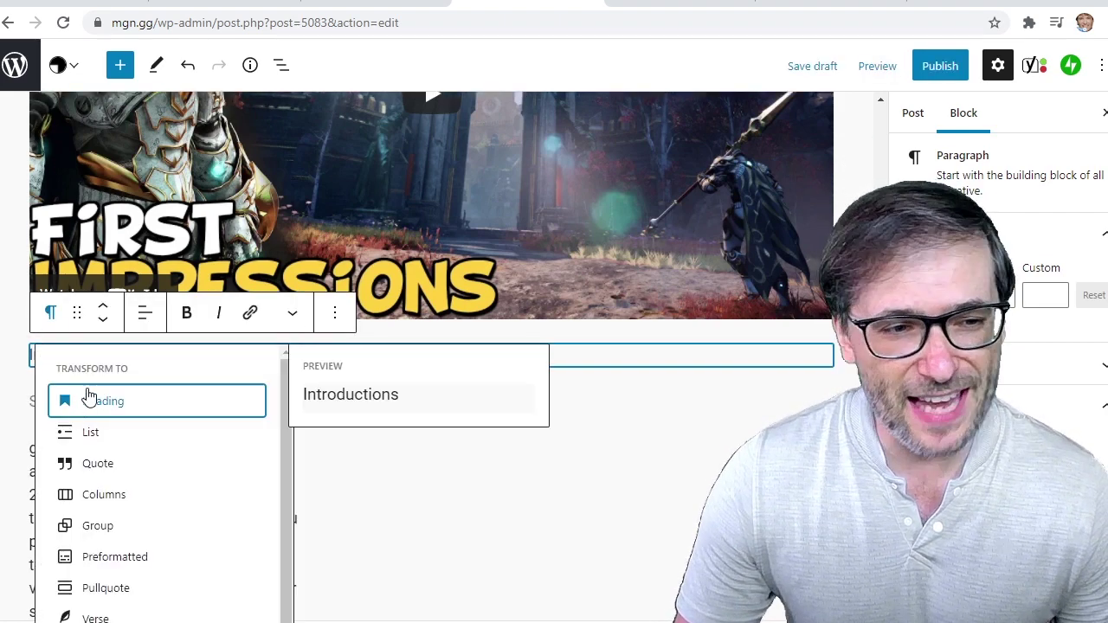
click(87, 395)
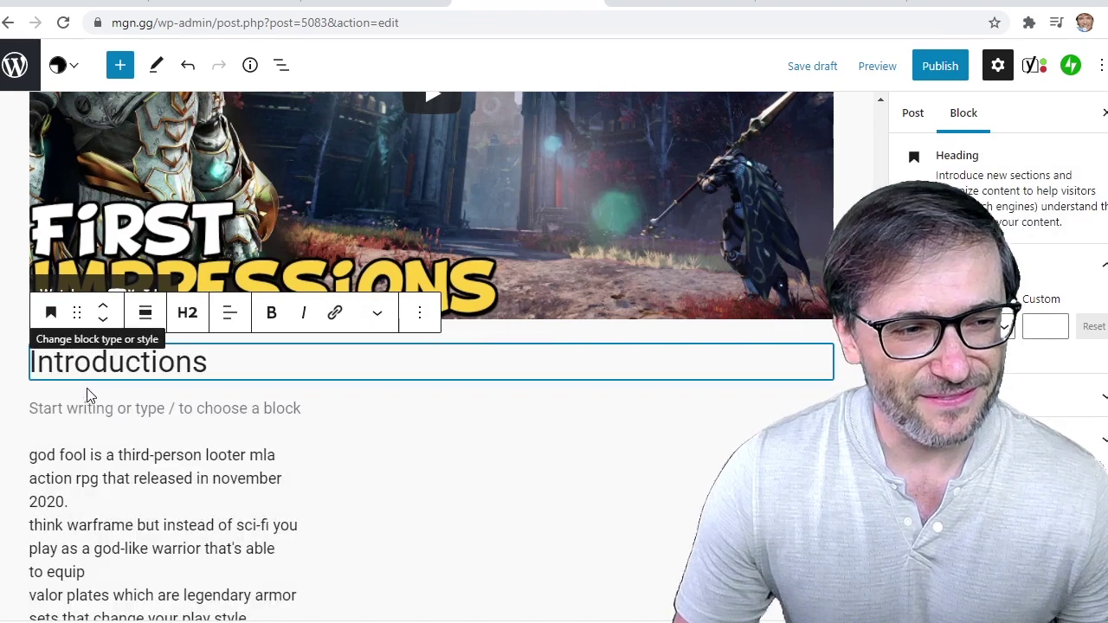
click(227, 363)
key(BackSpace)
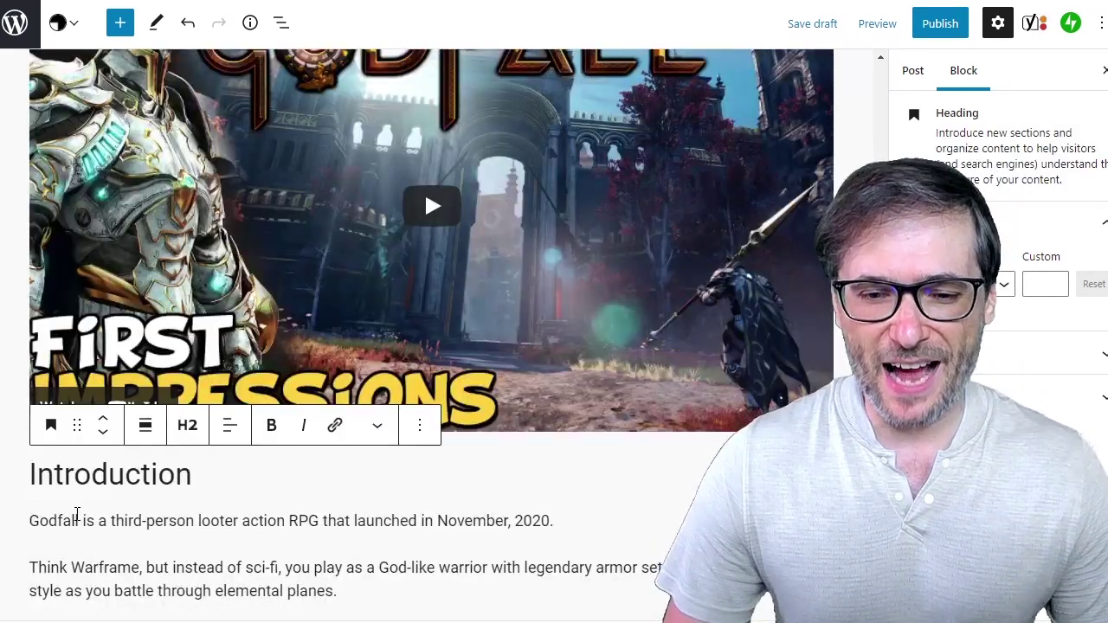
drag(77, 516, 20, 521)
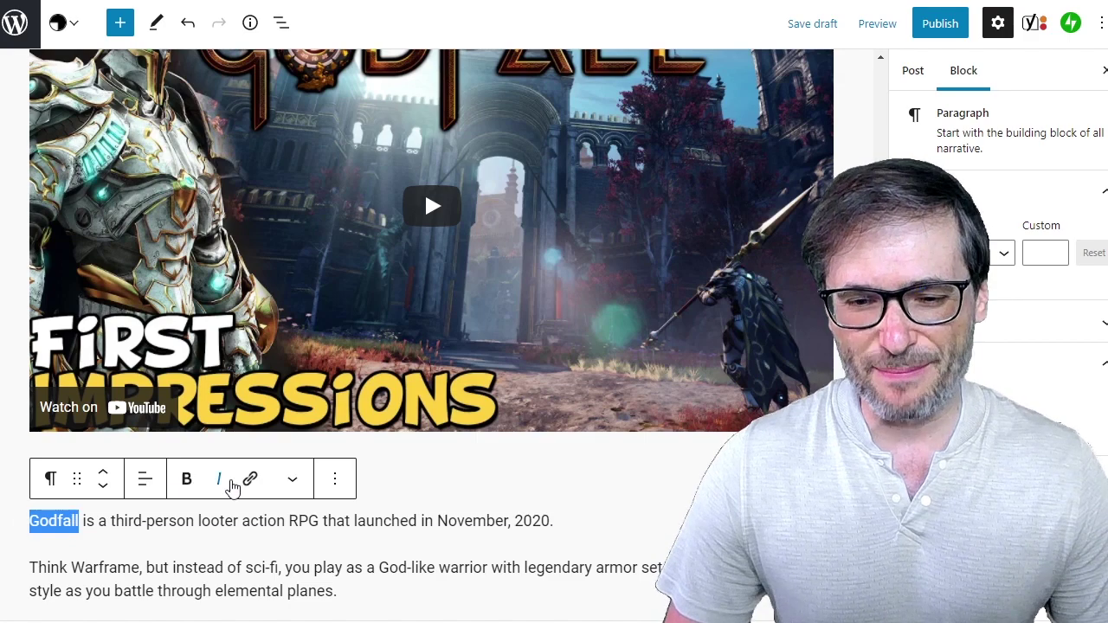
click(251, 481)
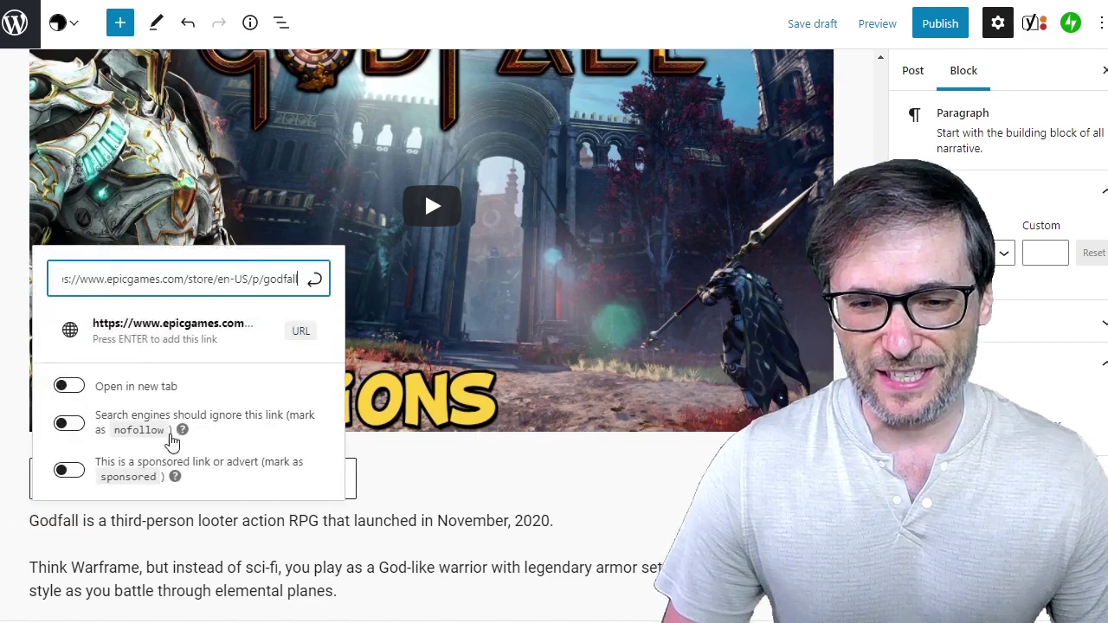
click(316, 282)
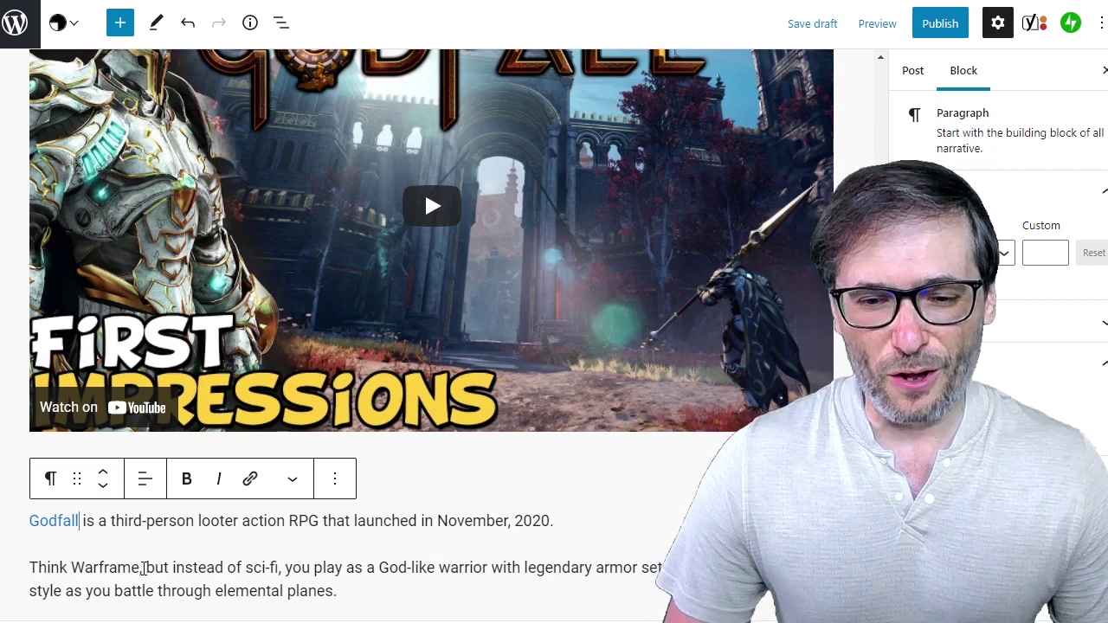
drag(140, 568, 98, 567)
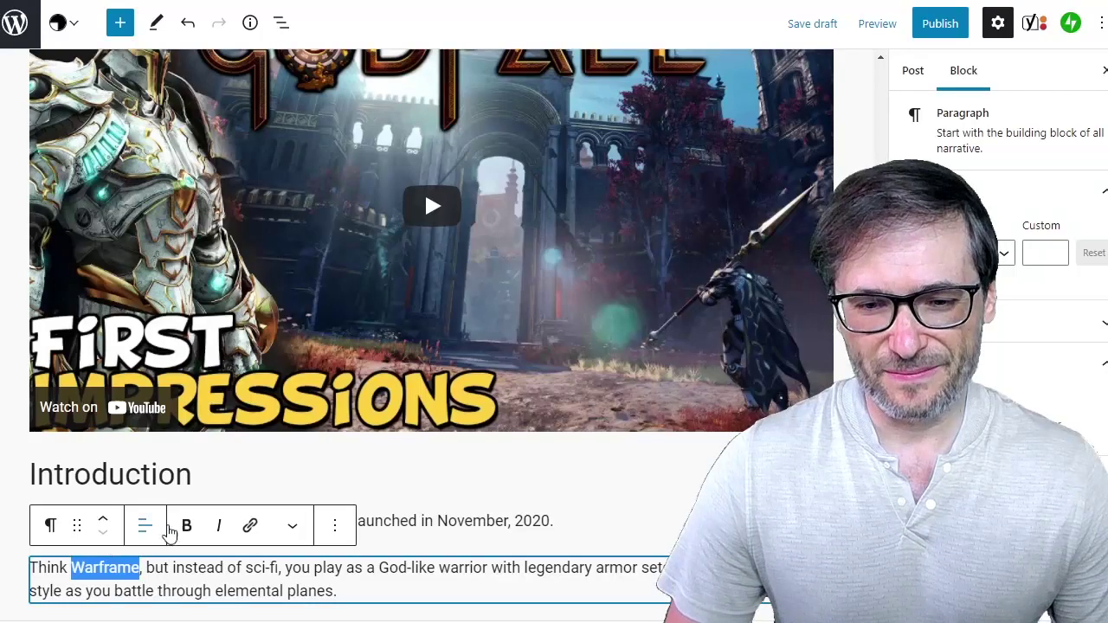
click(250, 526)
text(https://www.warframe.com/)
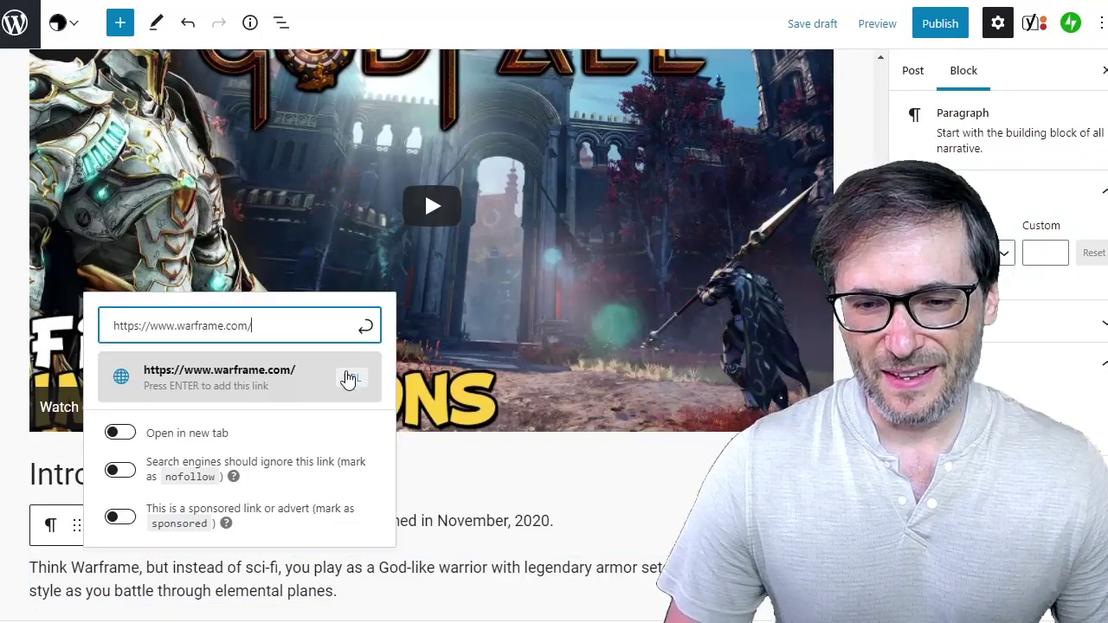
click(365, 325)
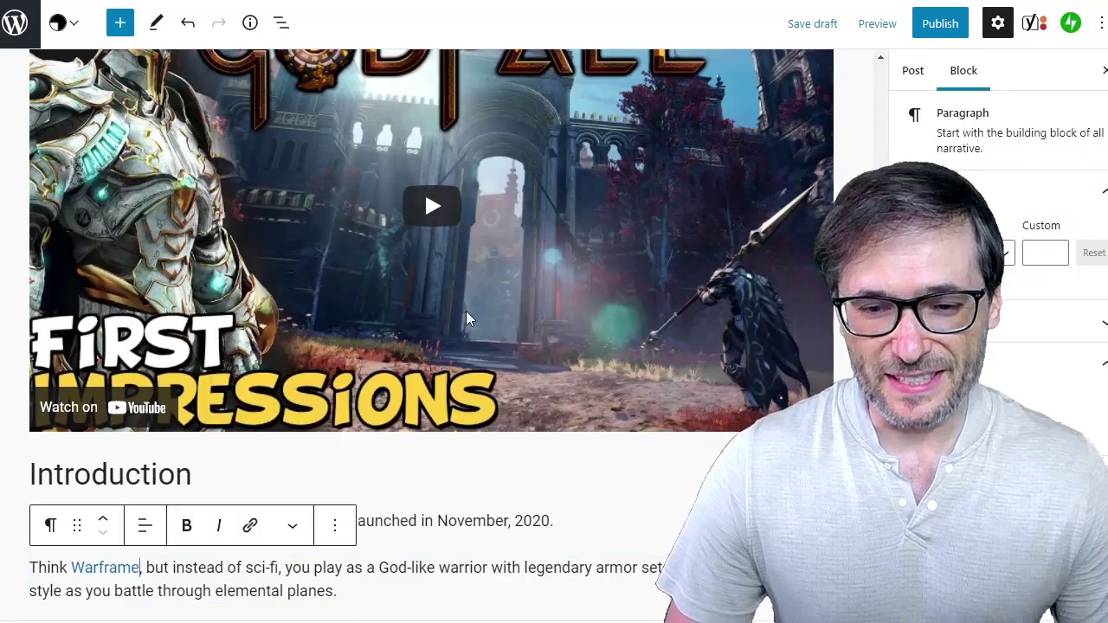
- Preview the draft in a new tab, then briefly play and pause the embedded Godfall video
click(872, 26)
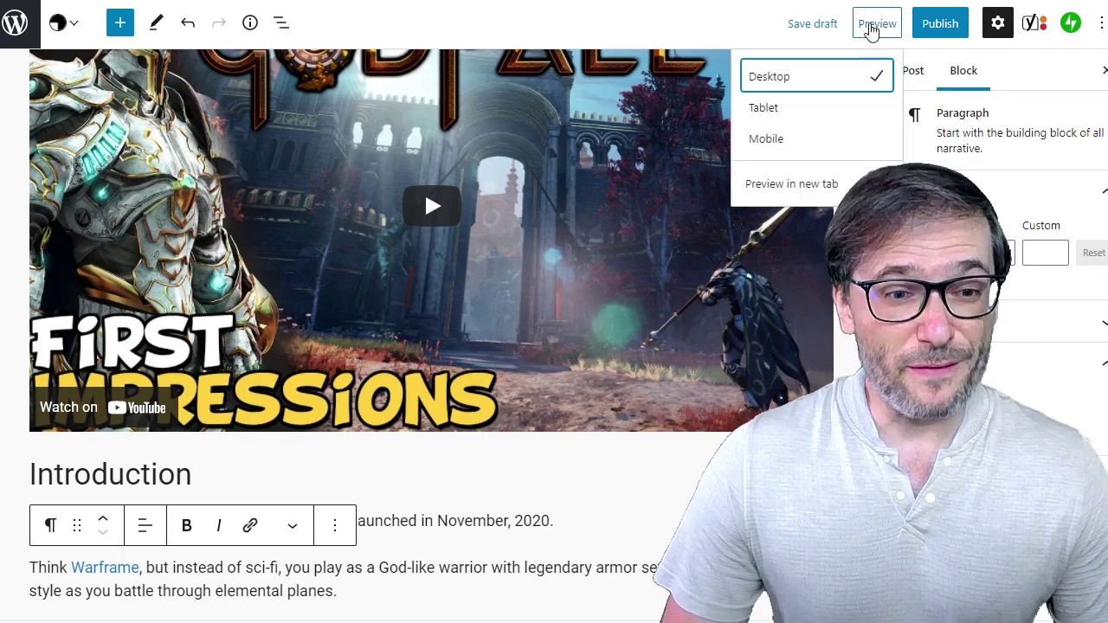
click(788, 184)
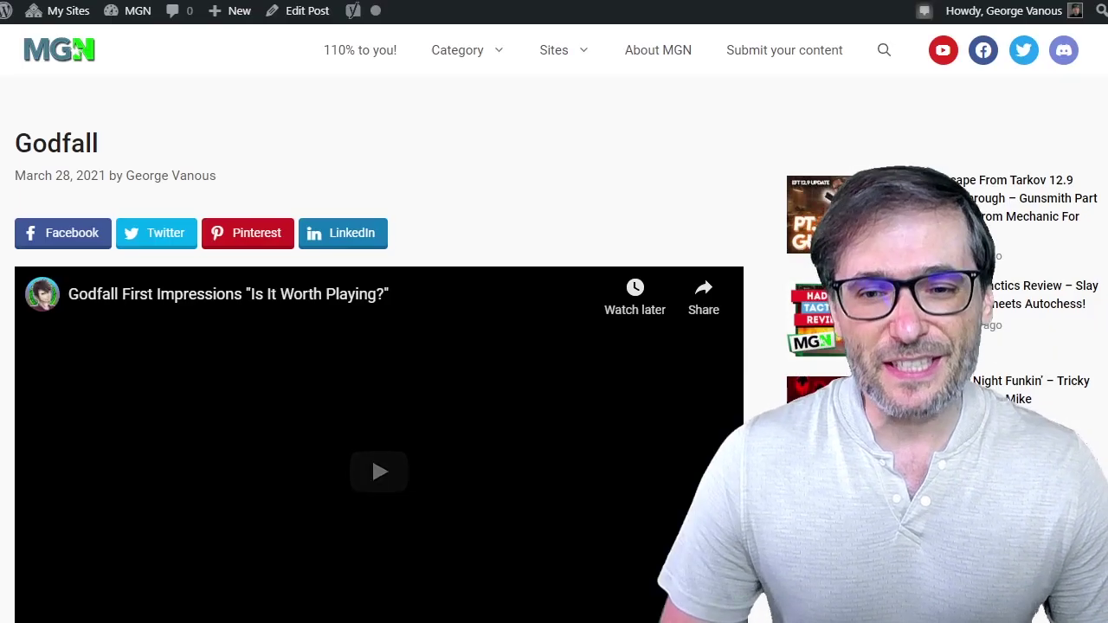
scroll(559, 149, down, 1)
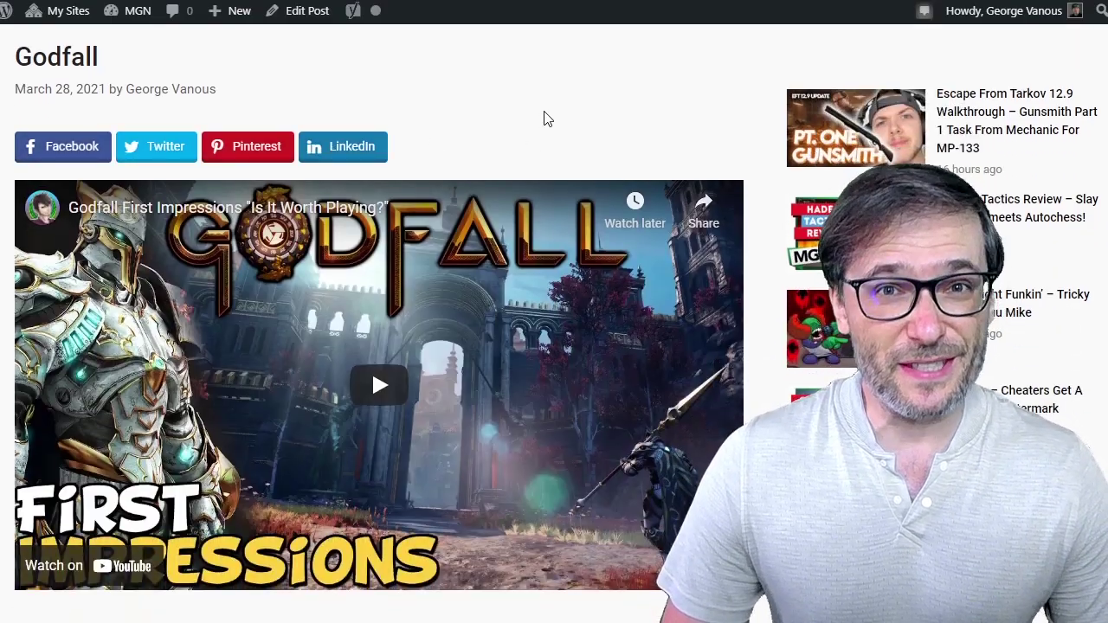
scroll(546, 113, down, 2)
scroll(547, 114, up, 1)
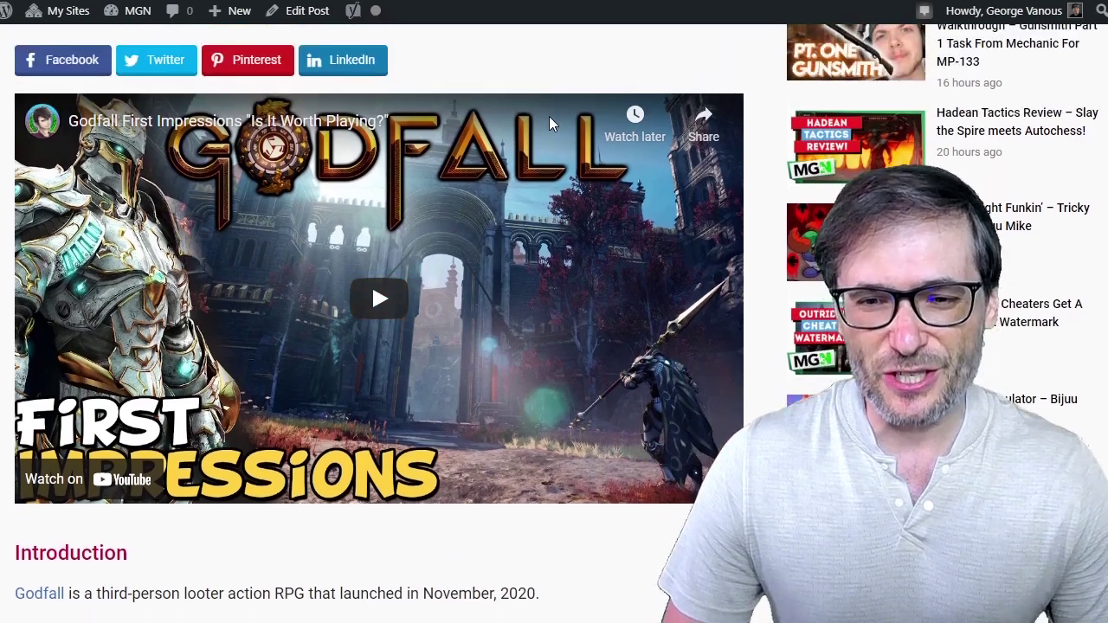
click(375, 312)
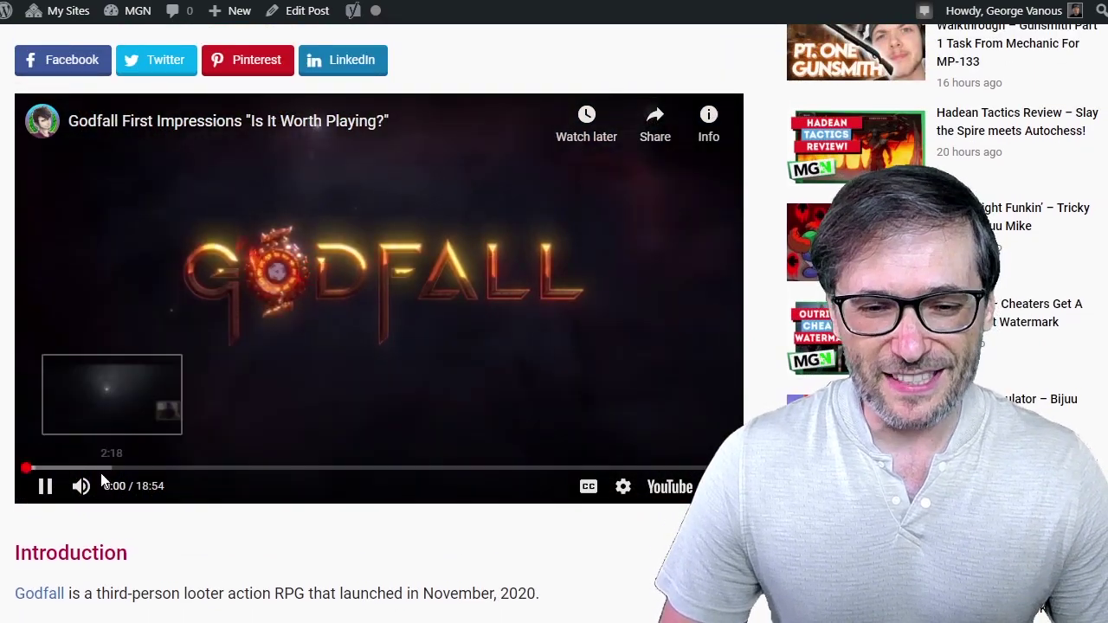
click(46, 490)
scroll(341, 324, down, 2)
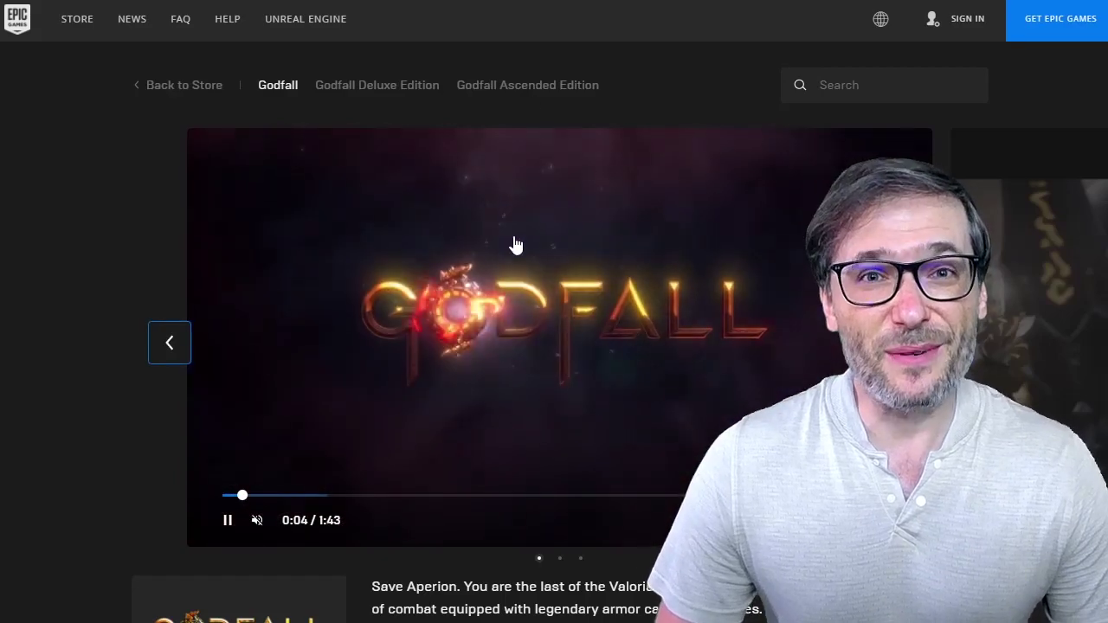
- Watch the Godfall trailer on the Epic Games Store page, then return to the WordPress editor
mouse_move(579, 10)
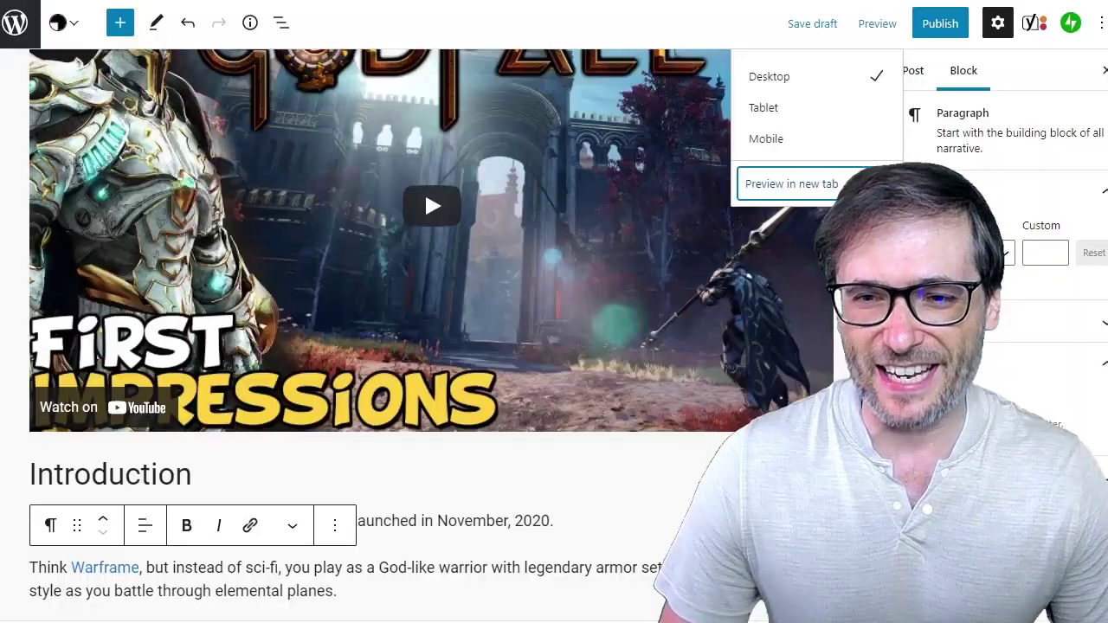
click(279, 517)
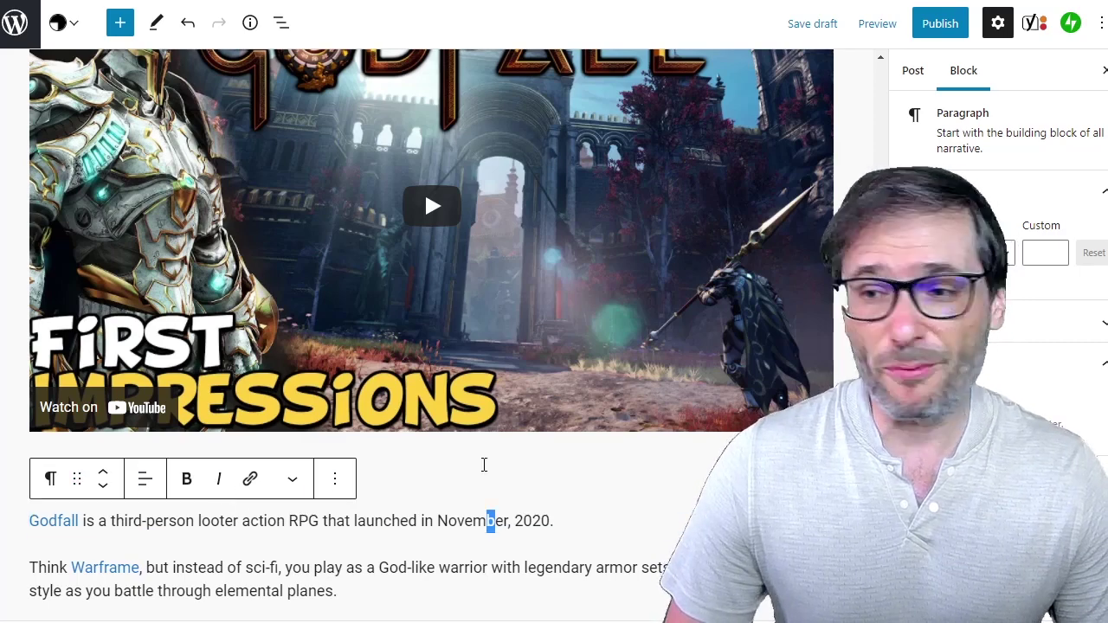
- Turn on the editor's Top toolbar view
click(1104, 23)
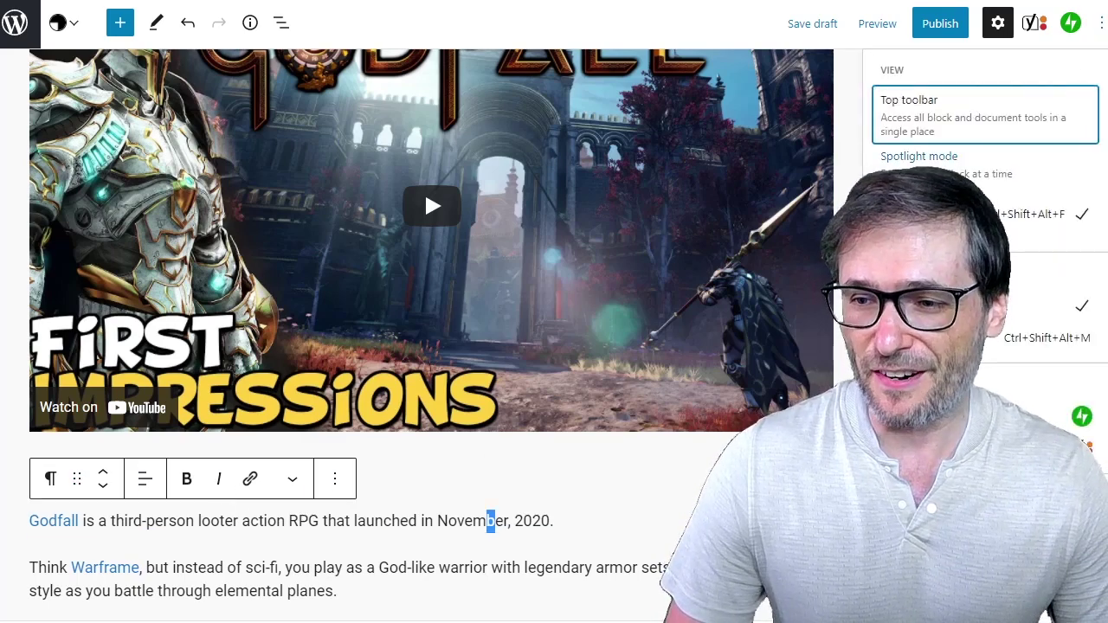
click(944, 129)
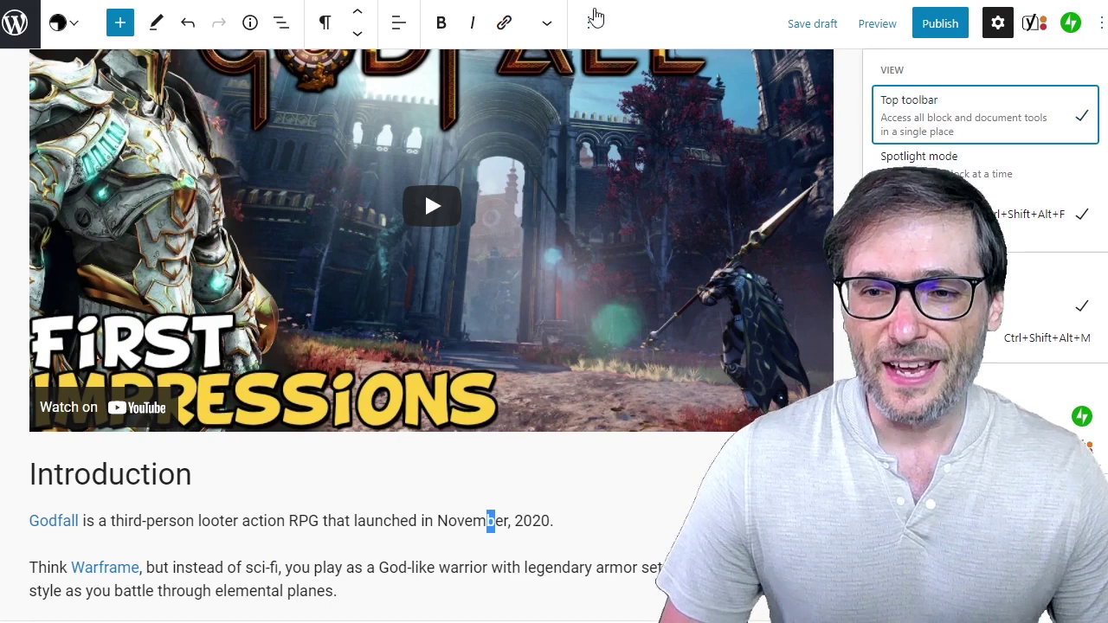
click(202, 515)
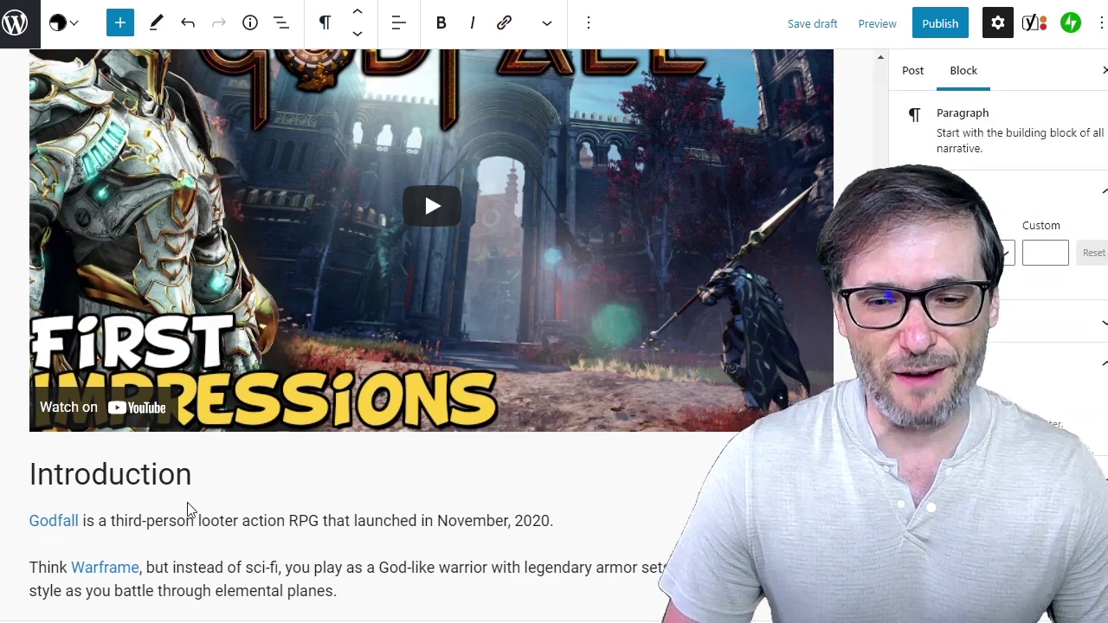
- Convert the Screenshots paragraph to a heading and add an empty paragraph beneath it
scroll(189, 509, down, 2)
click(326, 23)
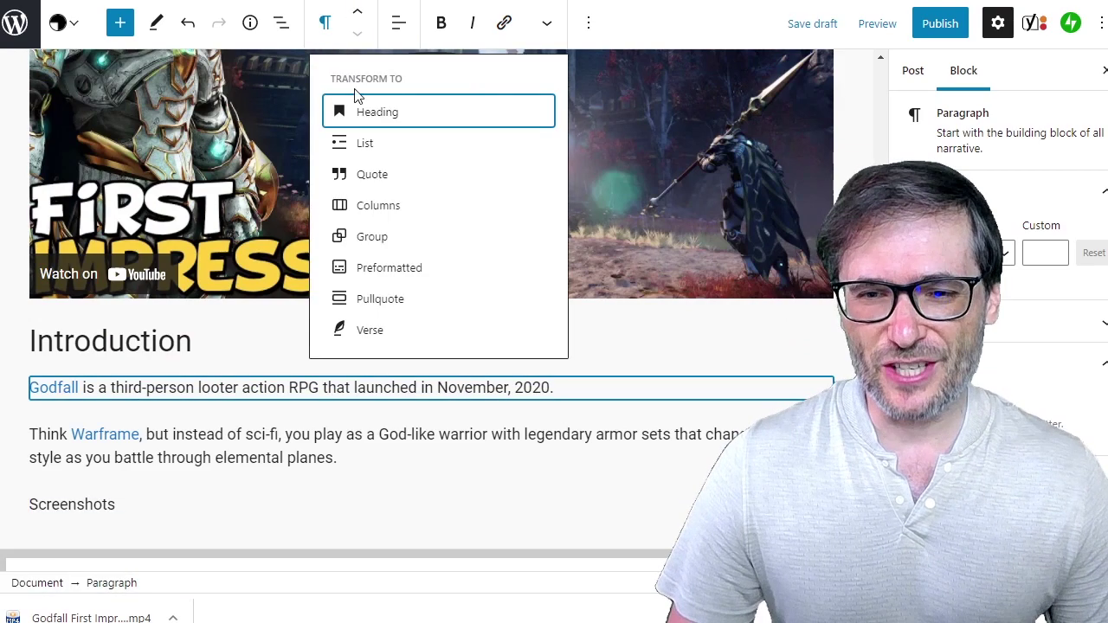
click(362, 110)
key(Return)
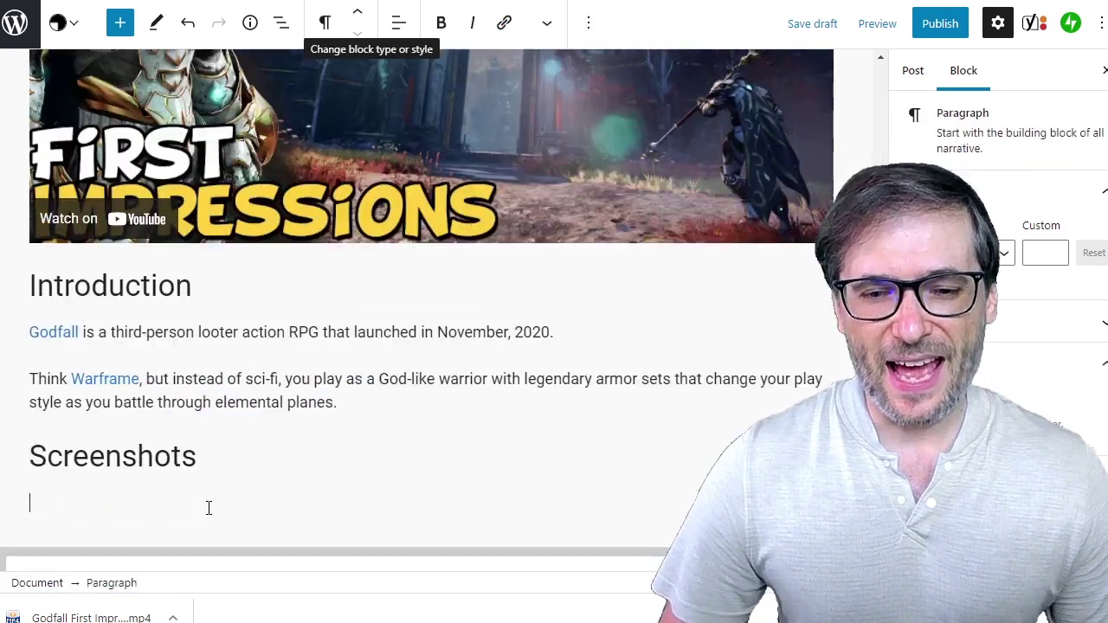
- Insert a 50 / 50 Columns block under Screenshots with a paragraph in the left column
click(126, 25)
scroll(216, 238, down, 5)
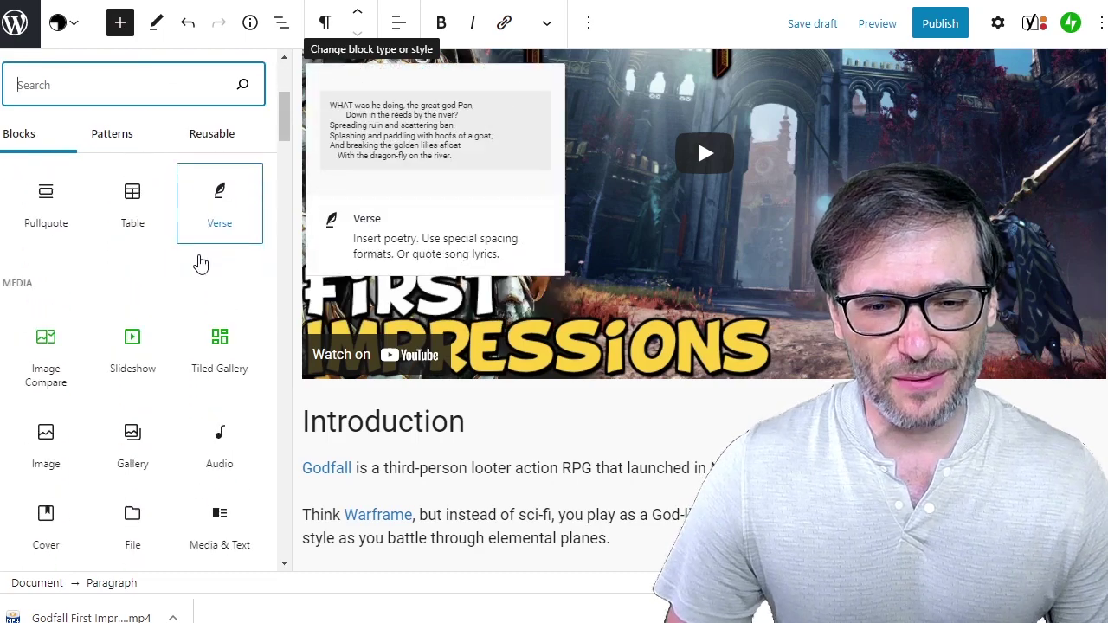
scroll(201, 264, down, 5)
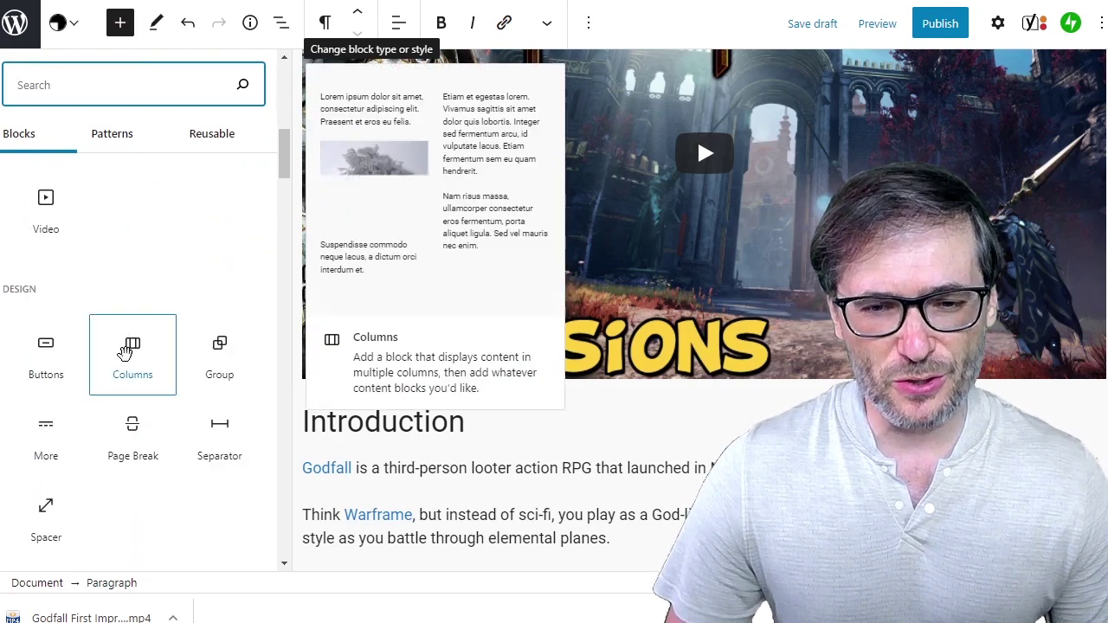
click(128, 354)
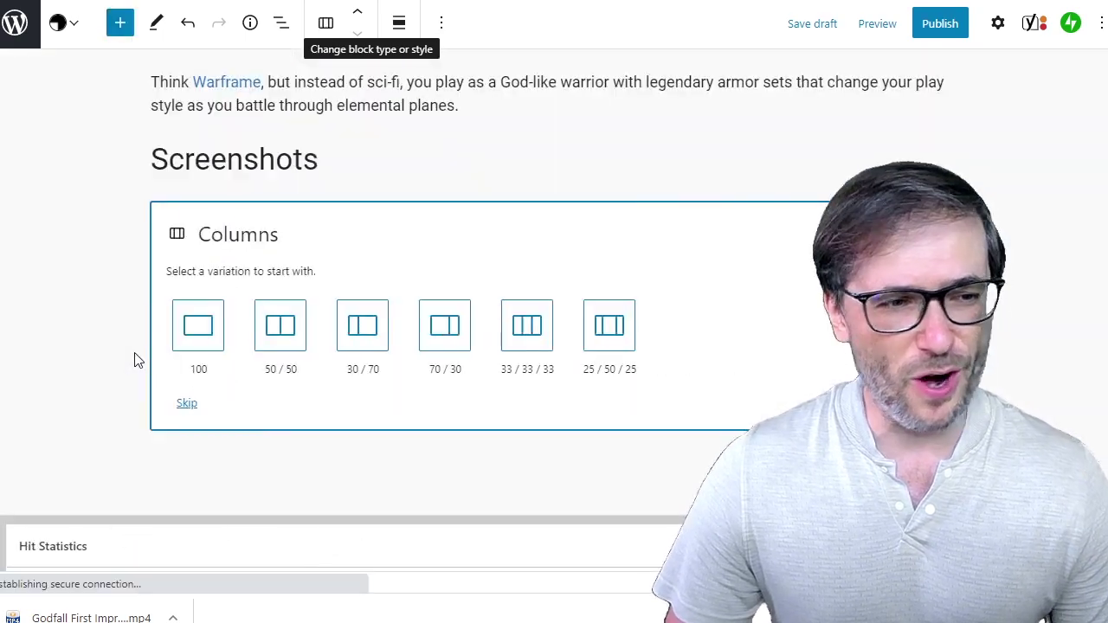
click(286, 334)
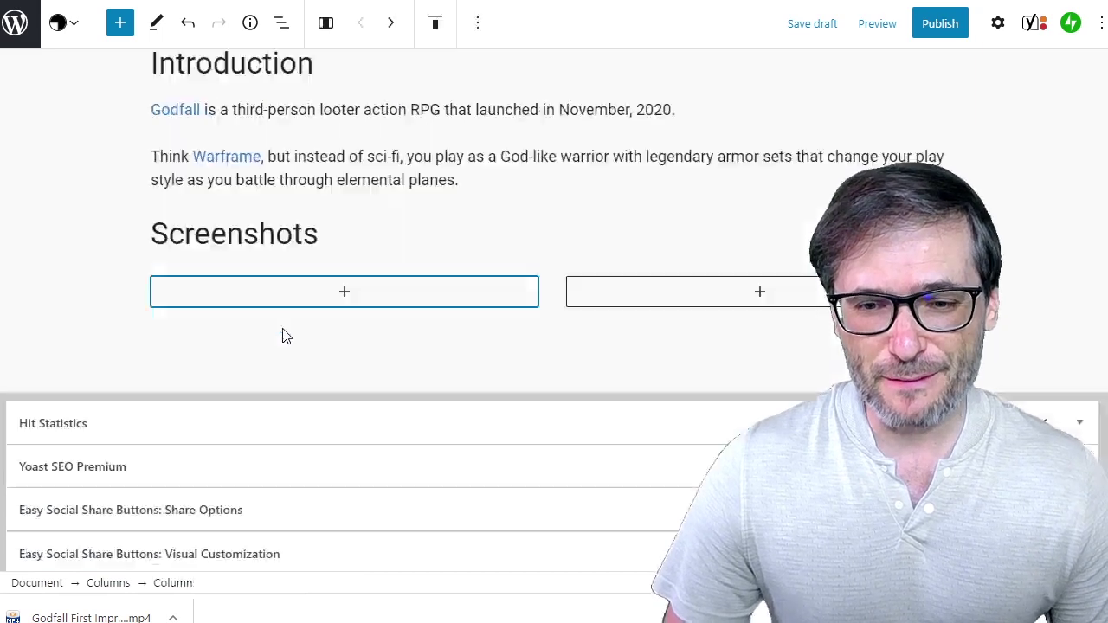
click(344, 295)
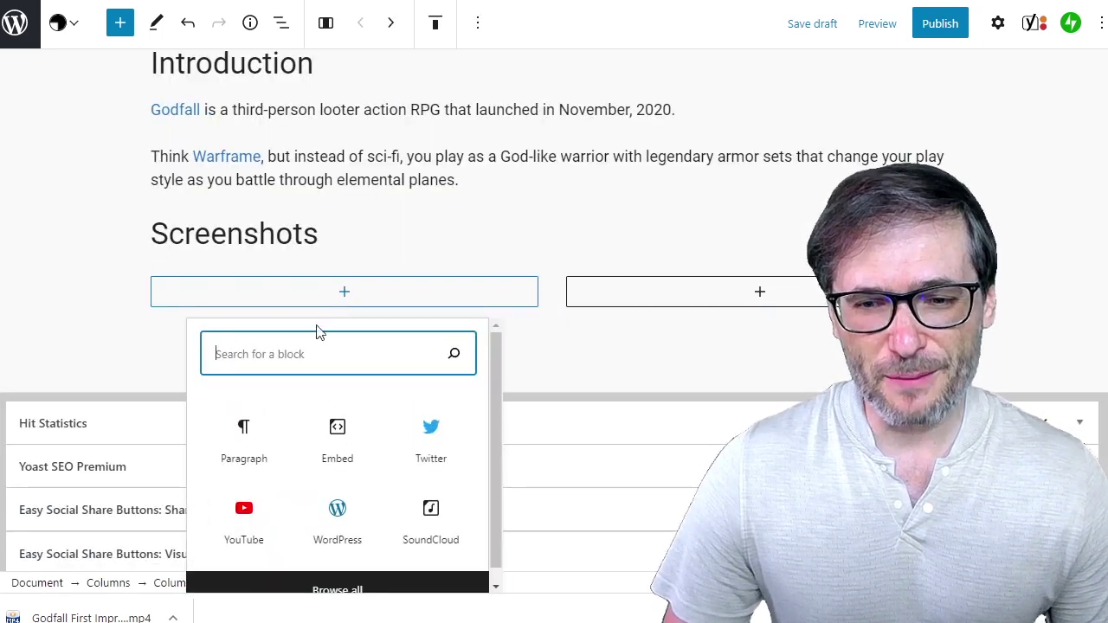
click(245, 438)
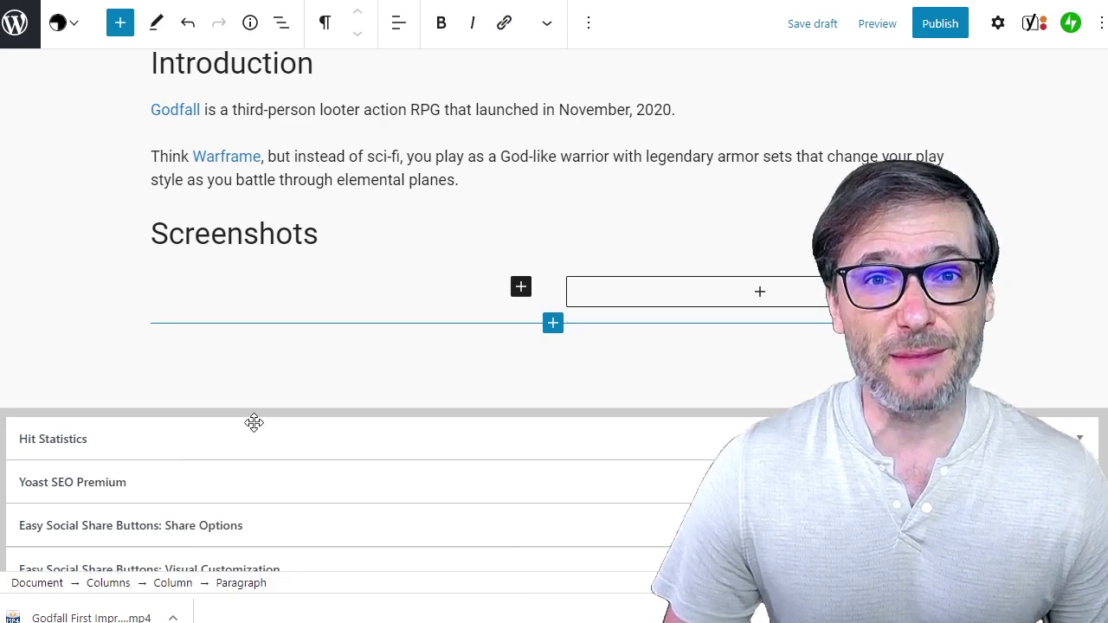
key(alt+Tab)
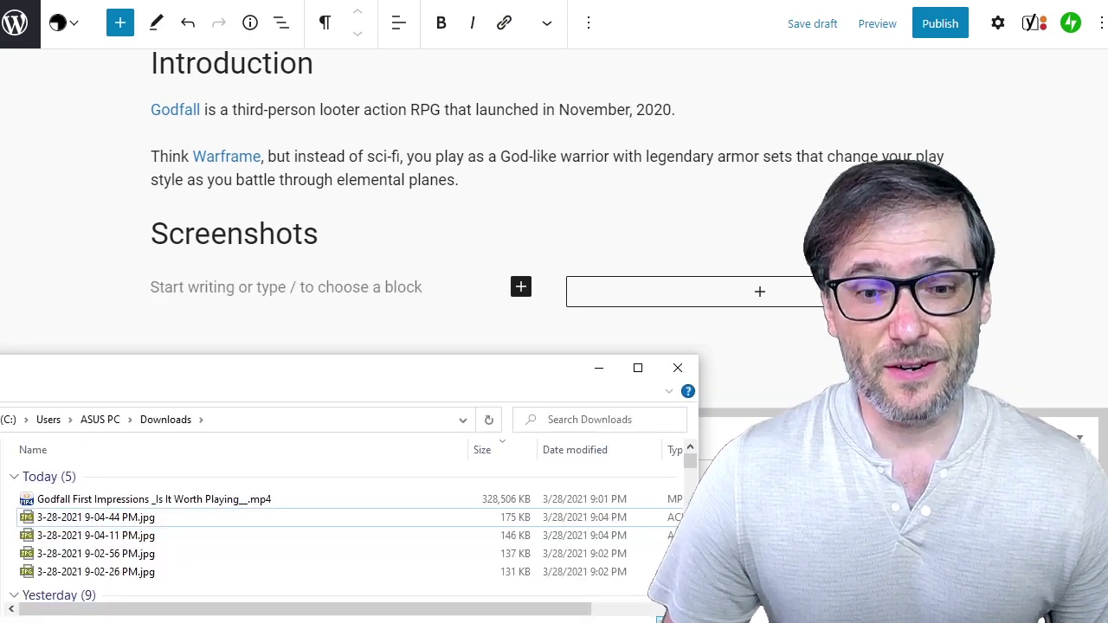
- Drag the 9-04-44, 9-04-11, 9-02-56 and 9-02-26 PM screenshots into the left and right columns
drag(95, 517, 275, 287)
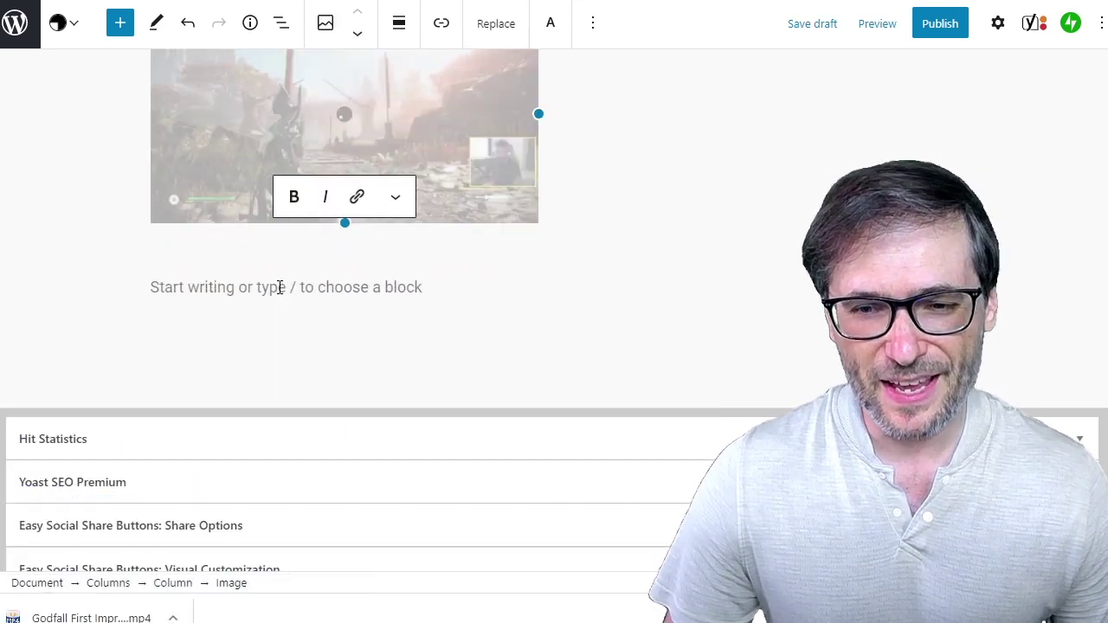
scroll(407, 303, up, 2)
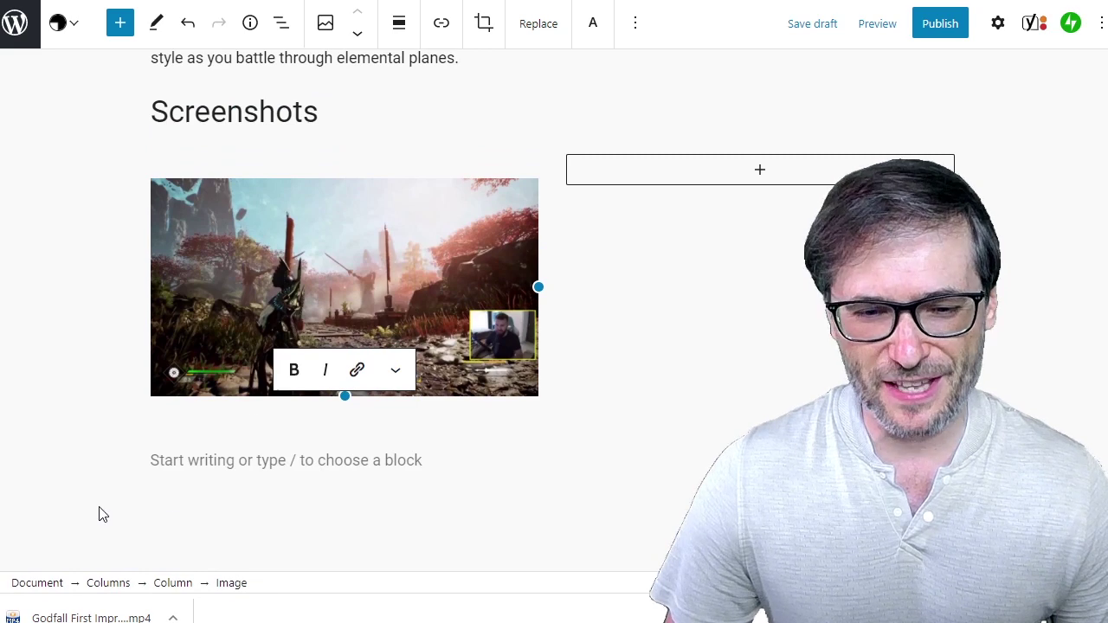
key(alt+Tab)
click(84, 537)
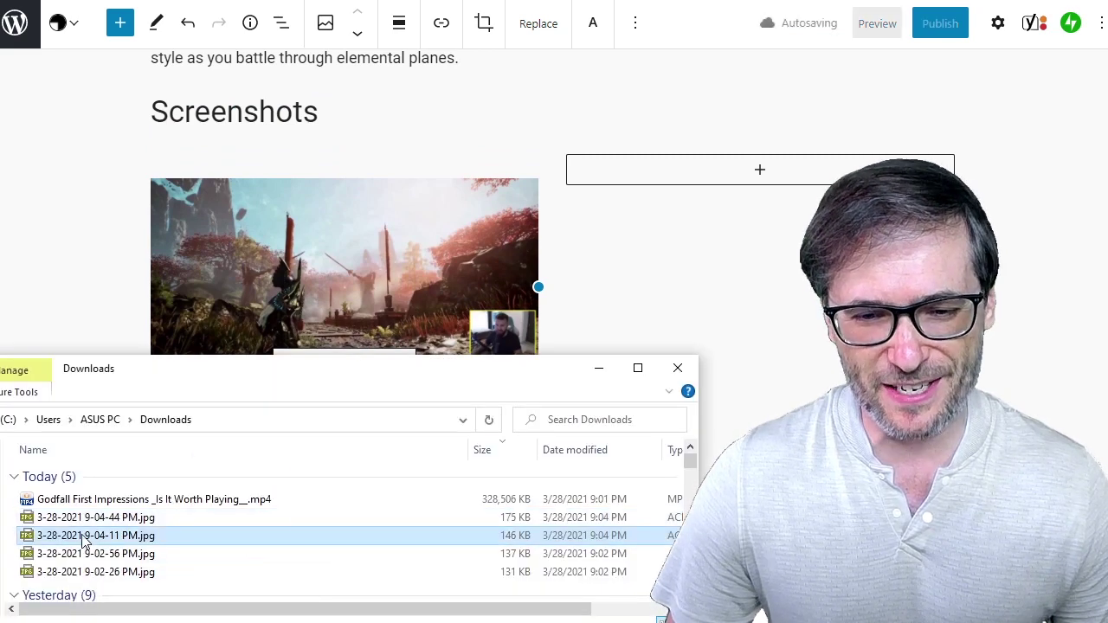
drag(84, 537, 649, 172)
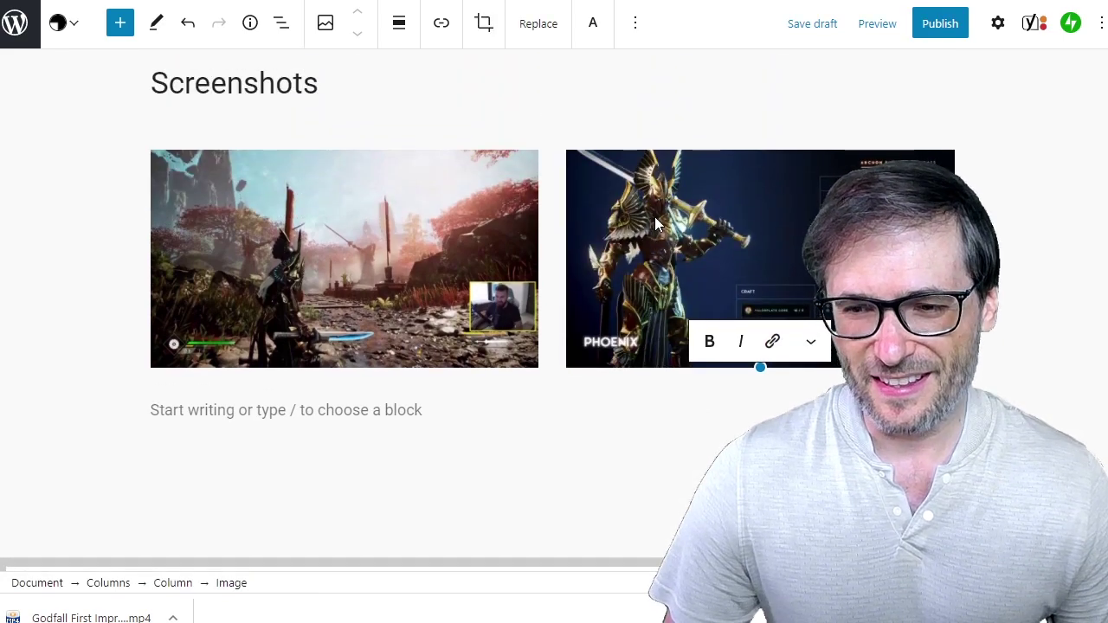
click(344, 408)
key(alt+Tab)
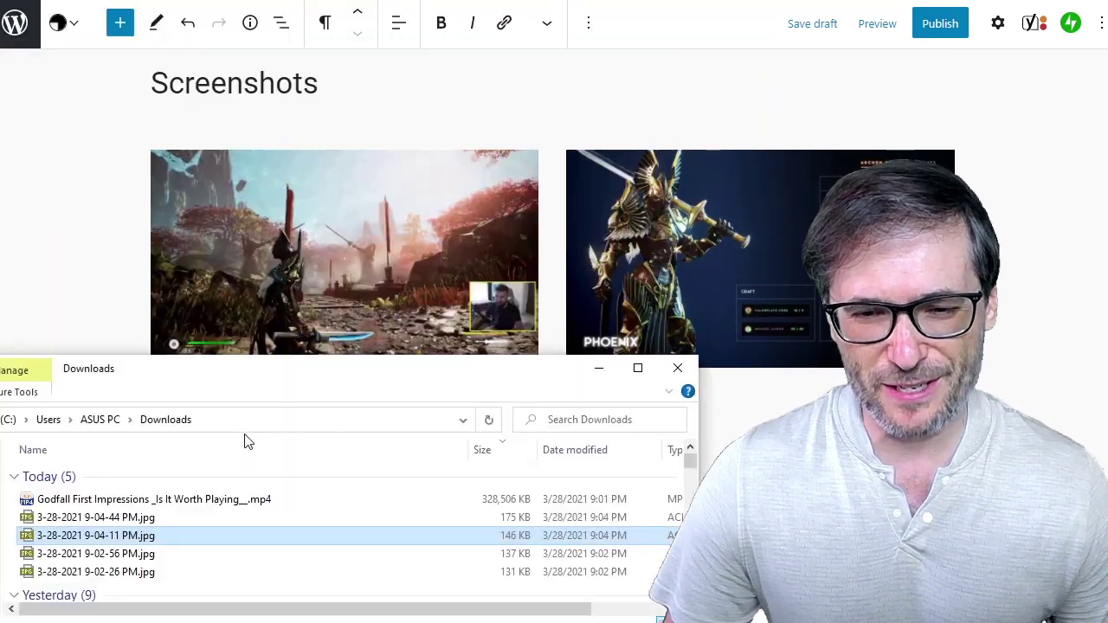
drag(99, 554, 794, 403)
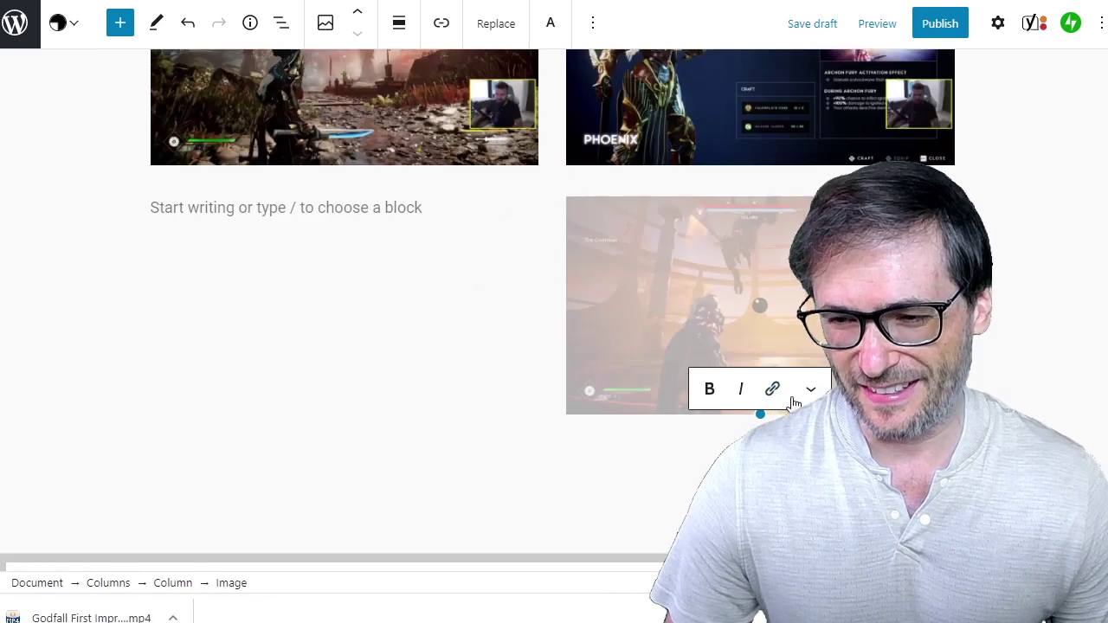
key(alt+Tab)
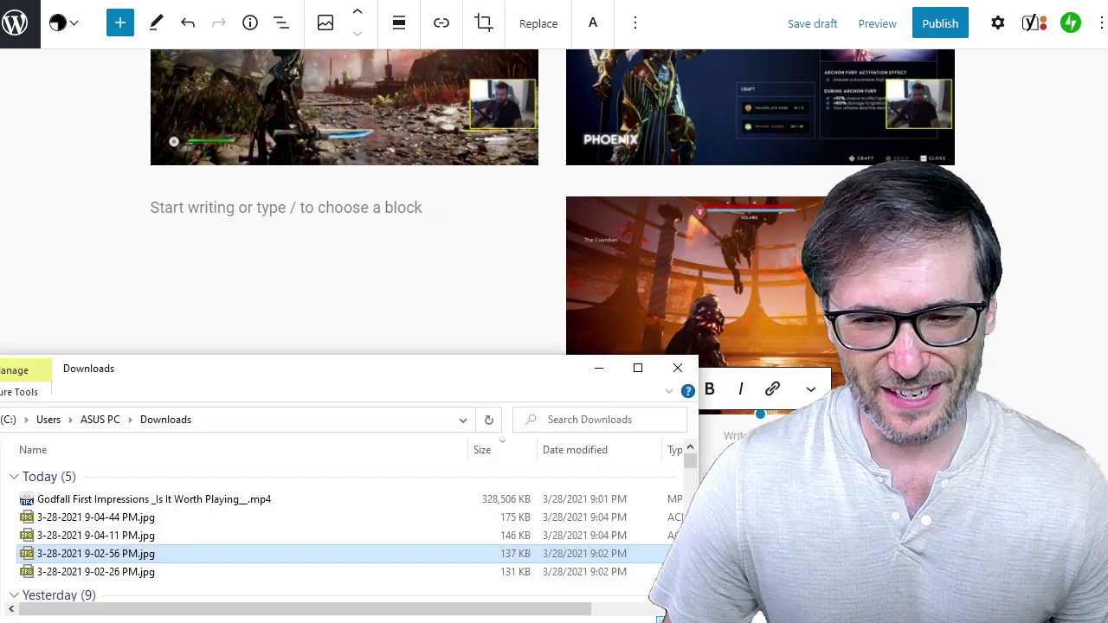
drag(121, 573, 240, 222)
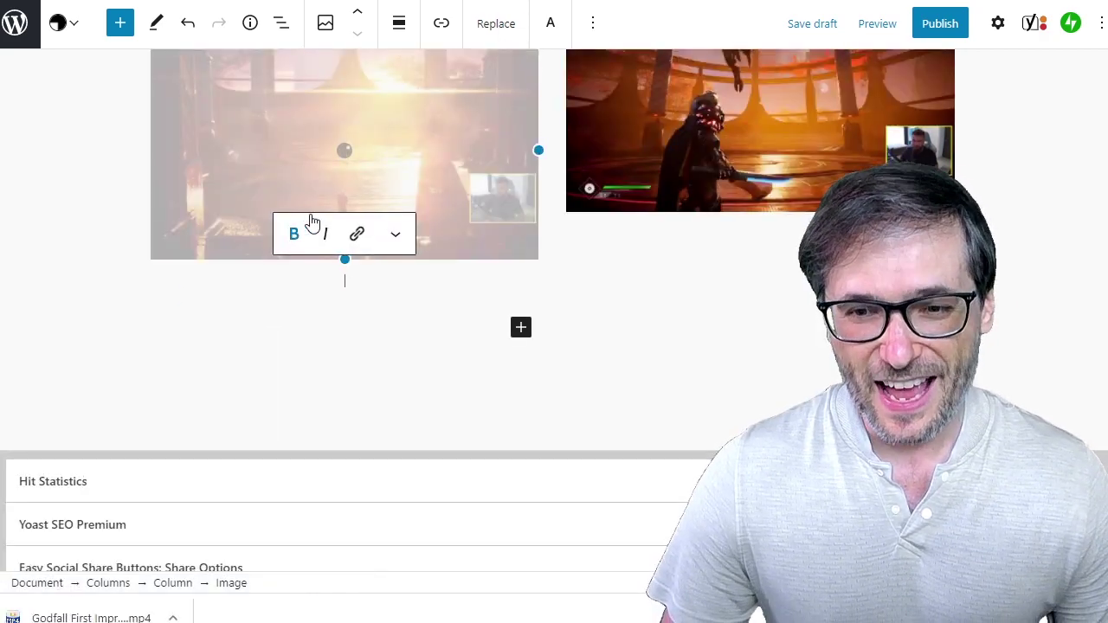
- Delete the empty paragraph between the screenshot images
scroll(347, 226, up, 3)
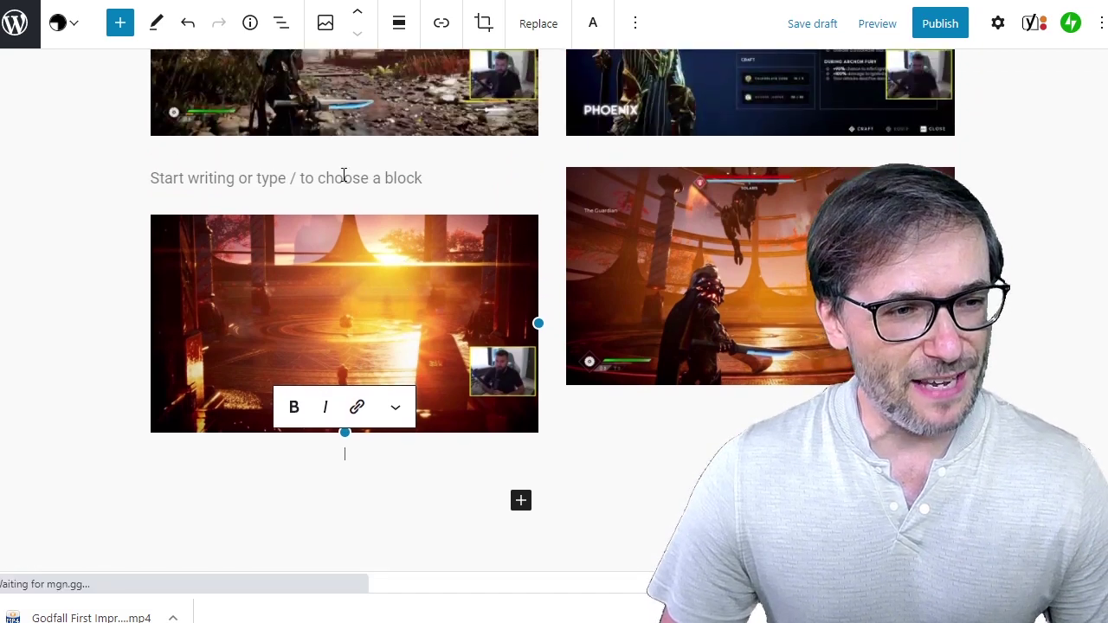
click(344, 177)
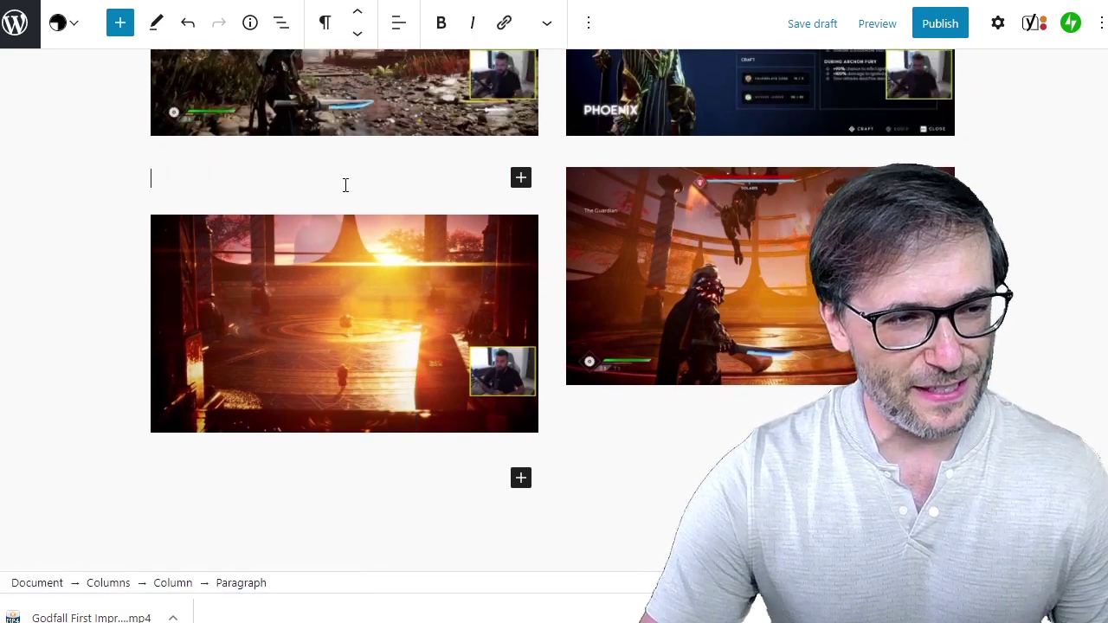
key(BackSpace)
- Scroll through the Godfall review in the editor down to the Credits table and Related grid
scroll(481, 214, up, 2)
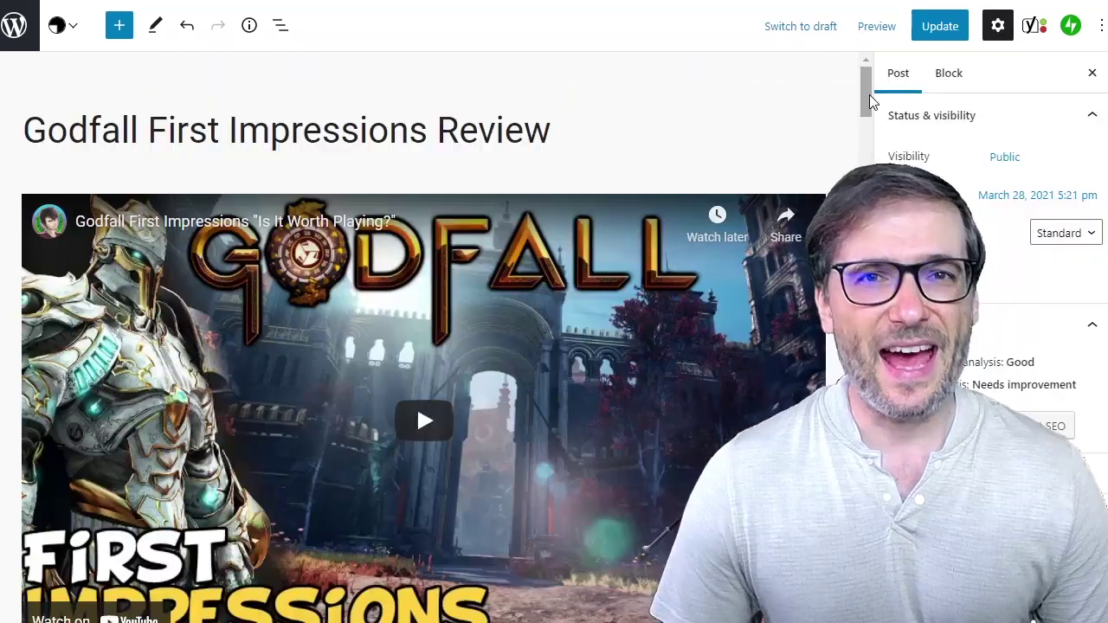
drag(869, 101, 894, 285)
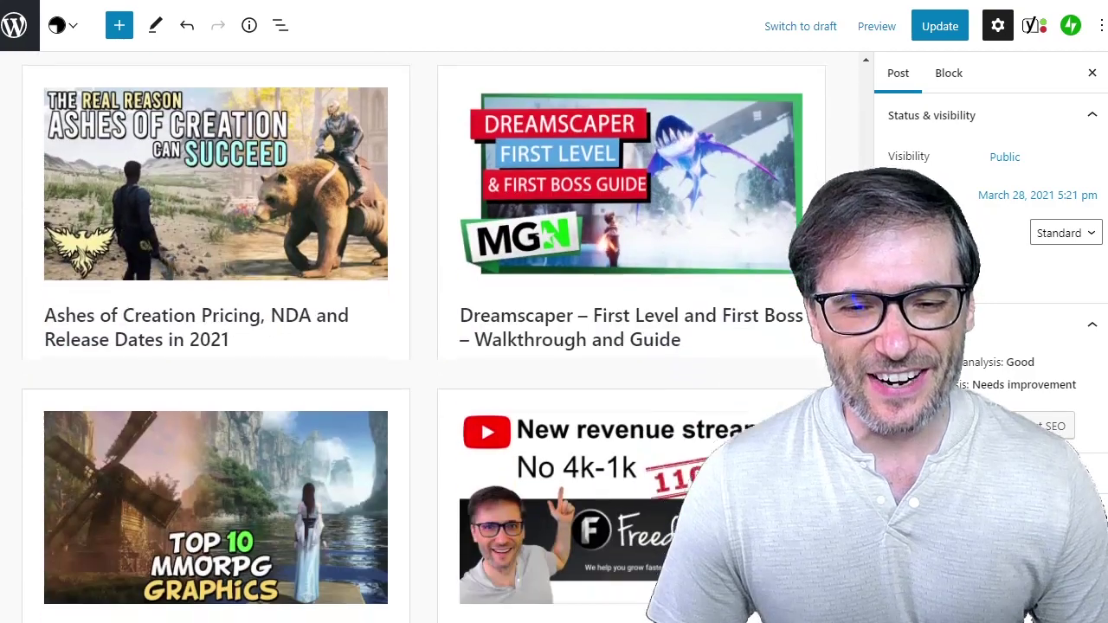
scroll(424, 329, down, 2)
scroll(425, 329, up, 8)
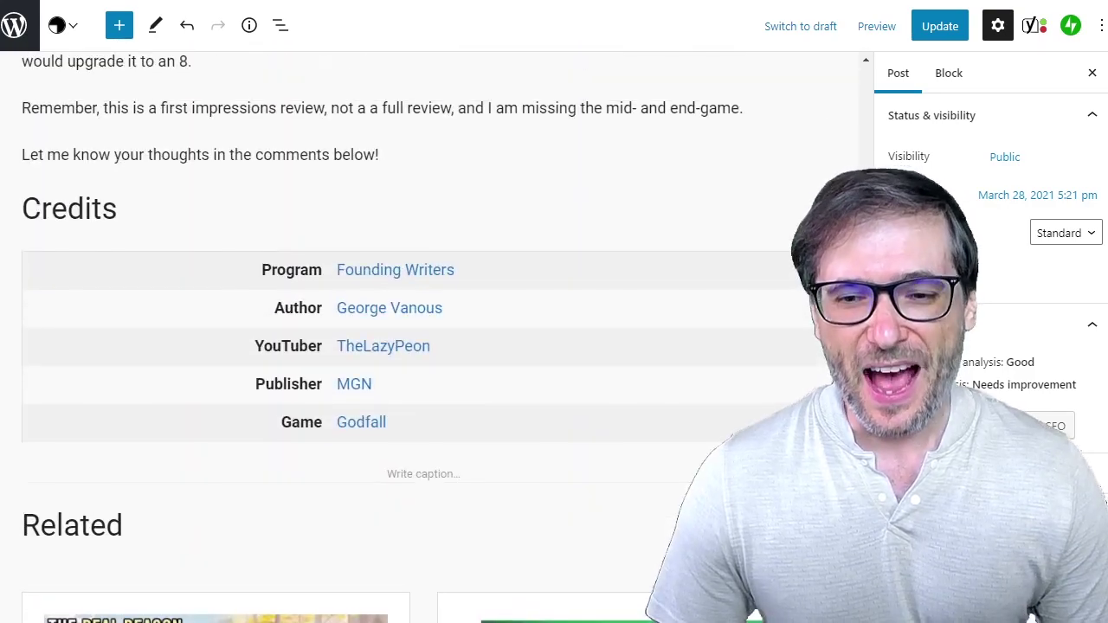
- Switch the Credits table to Default, then back to Stripes, and add a paragraph below the Credits heading
click(379, 308)
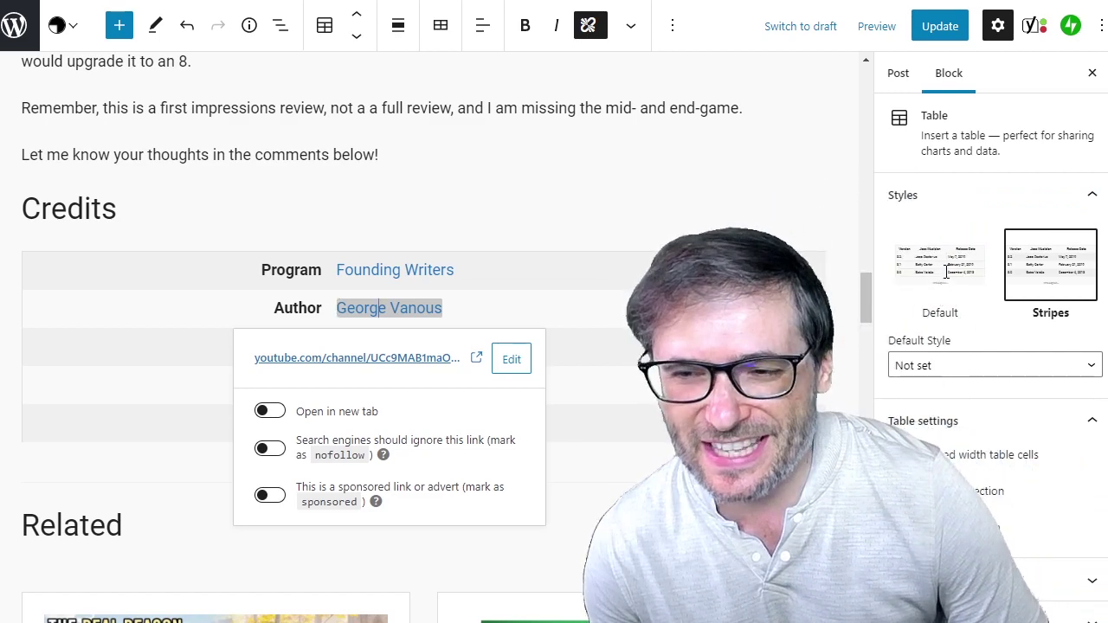
click(946, 274)
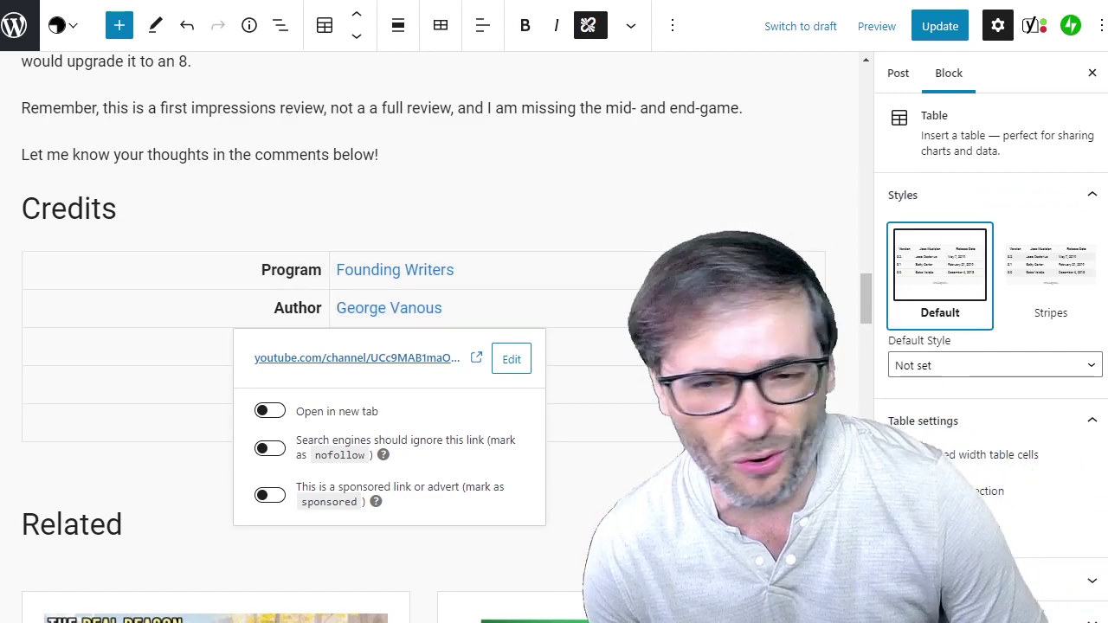
click(624, 210)
click(549, 353)
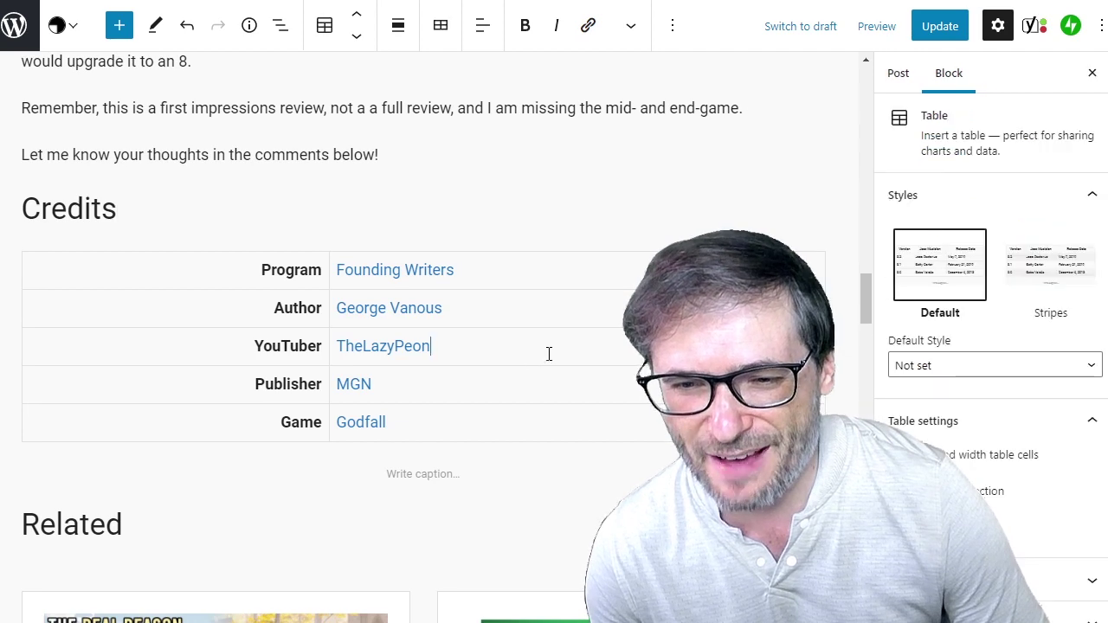
click(1010, 267)
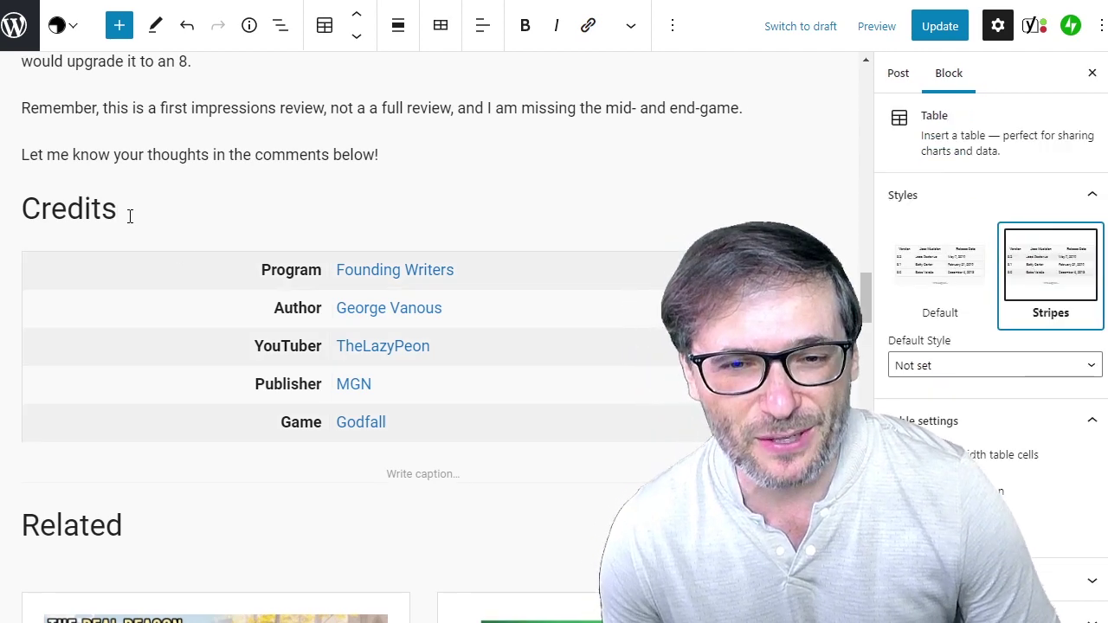
click(129, 217)
key(Return)
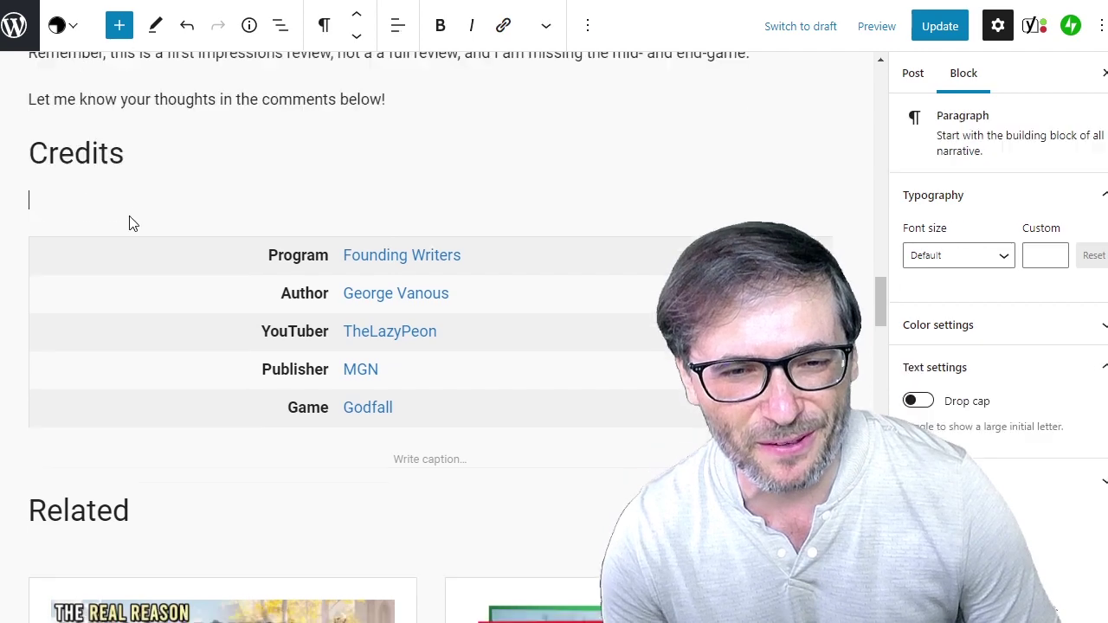
- Insert a trial Table block under the Credits heading with 54 rows
click(120, 26)
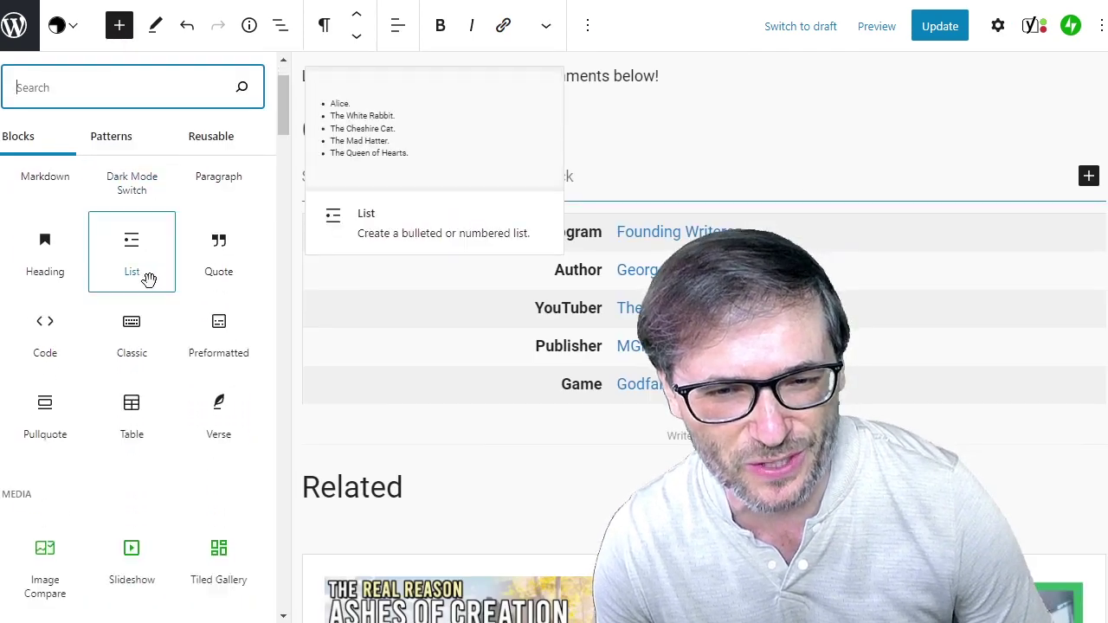
click(130, 425)
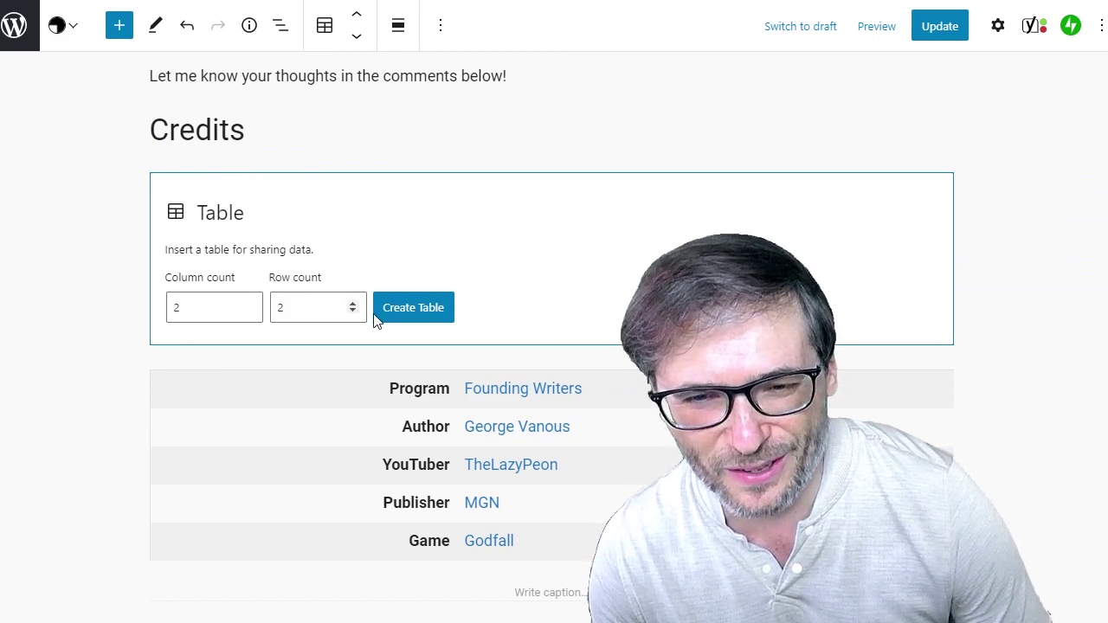
click(283, 313)
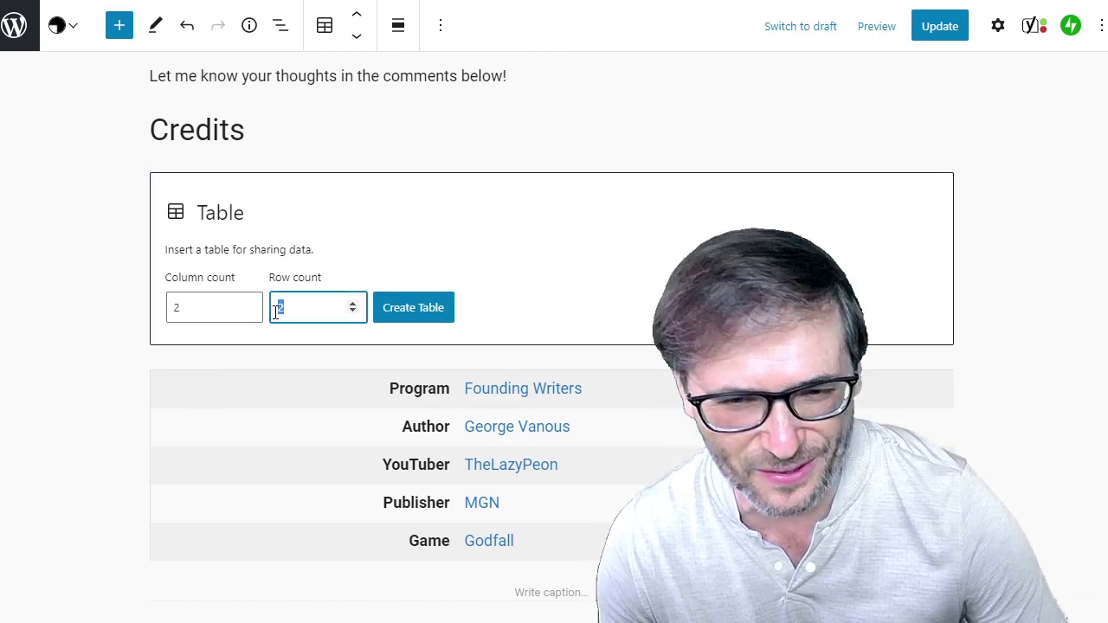
text(54)
click(394, 313)
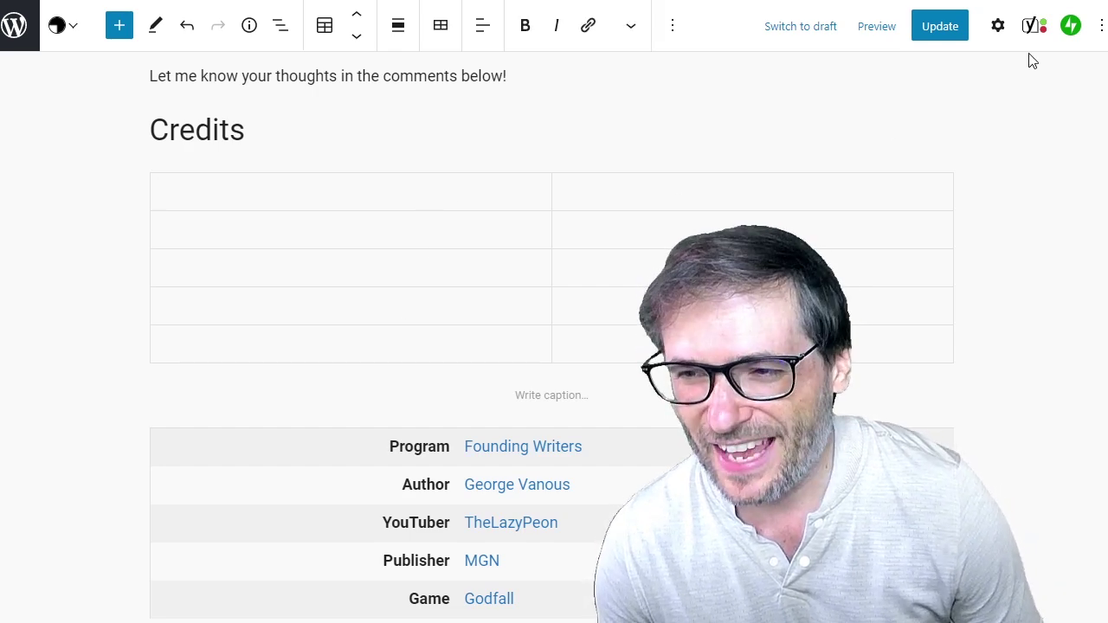
- Try the Stripes and Default styles on the trial table, then undo the whole insertion
click(1100, 28)
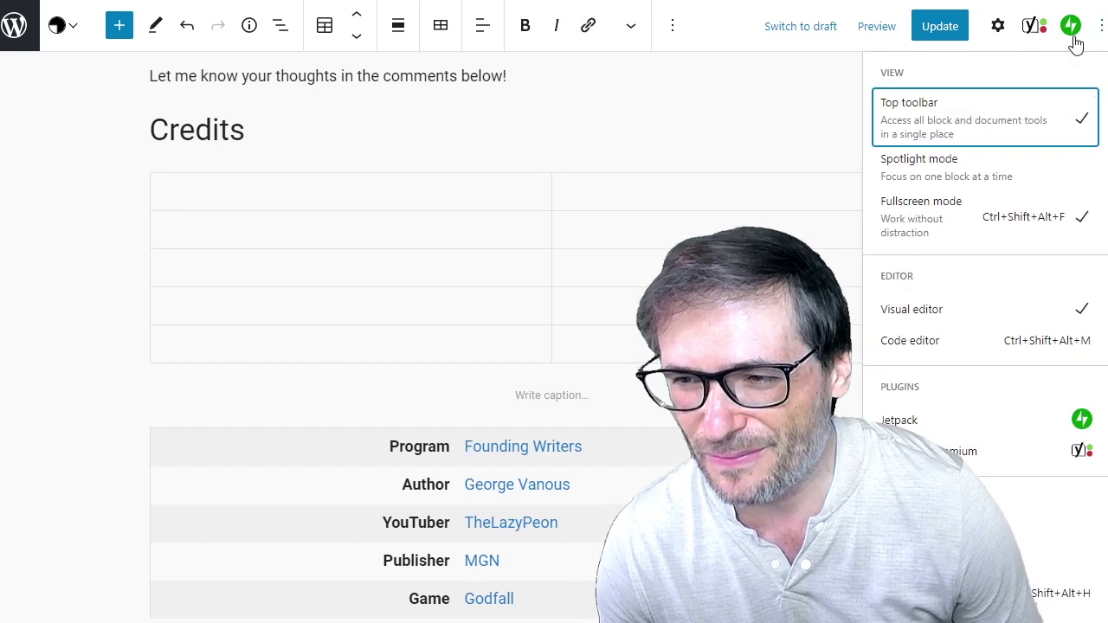
click(998, 26)
click(1050, 266)
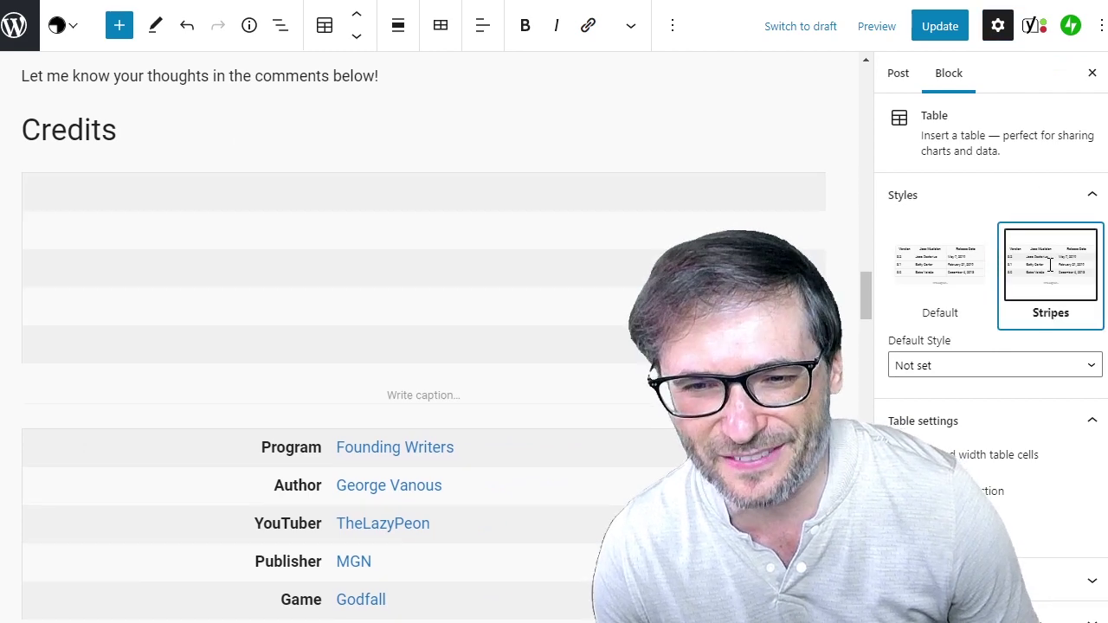
click(972, 272)
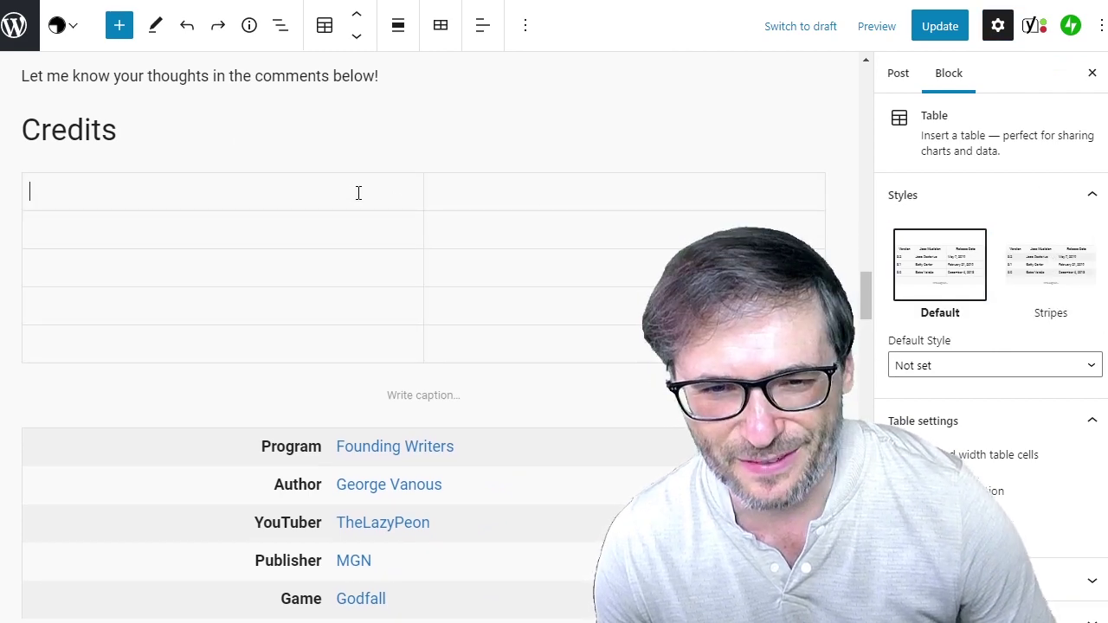
key(ctrl+z)
key(ctrl+z)
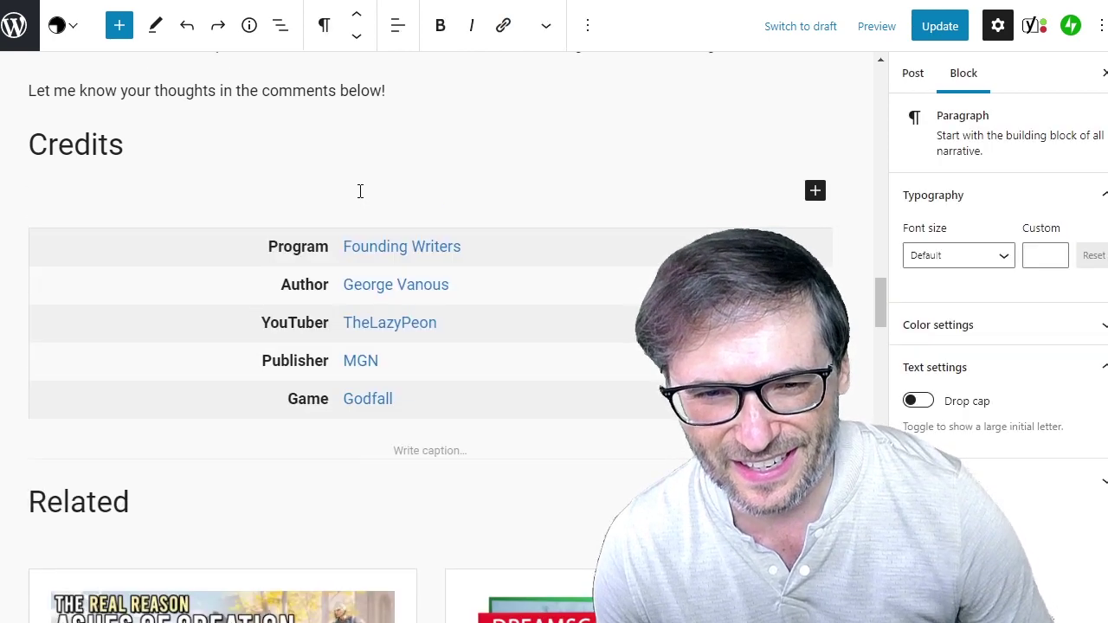
key(ctrl+z)
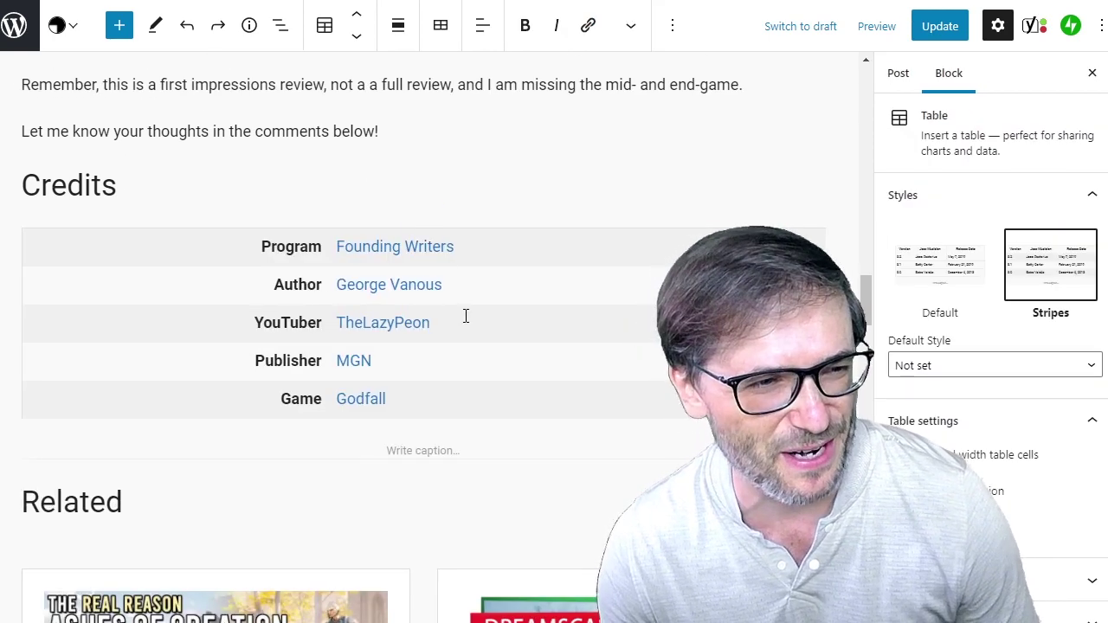
key(ctrl+z)
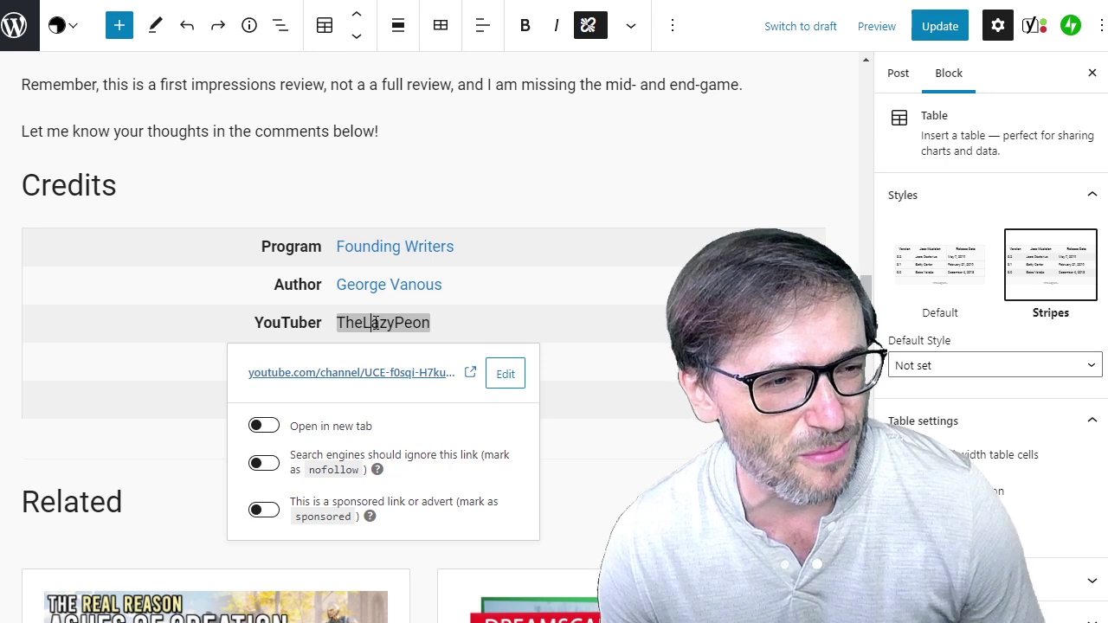
- Follow the YouTuber credit link to TheLazyPeon's channel and pause its featured video
click(357, 379)
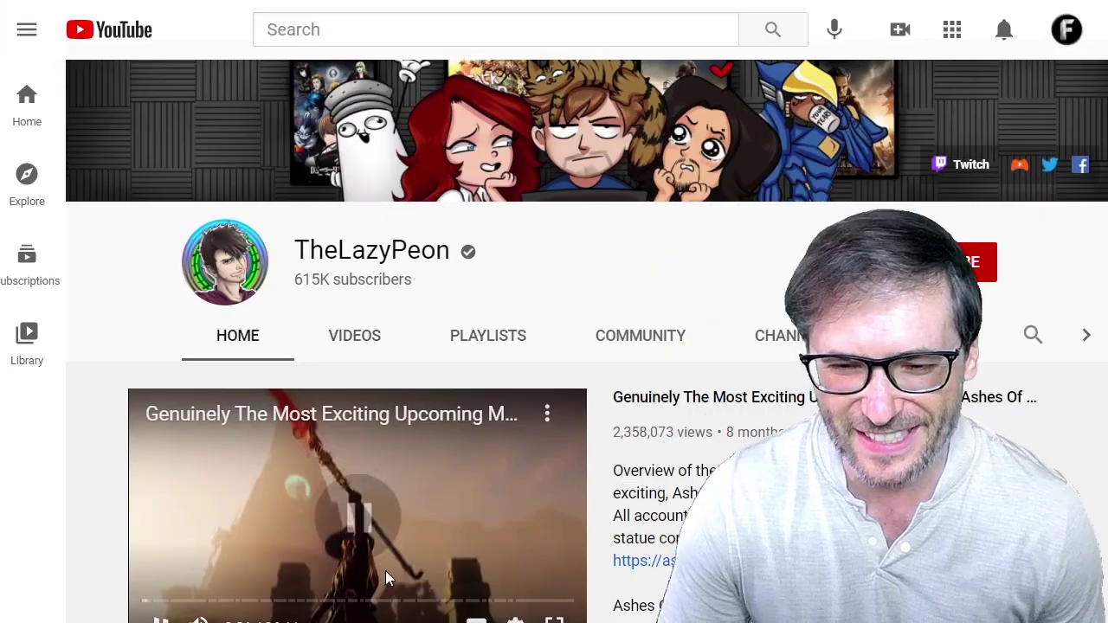
click(385, 571)
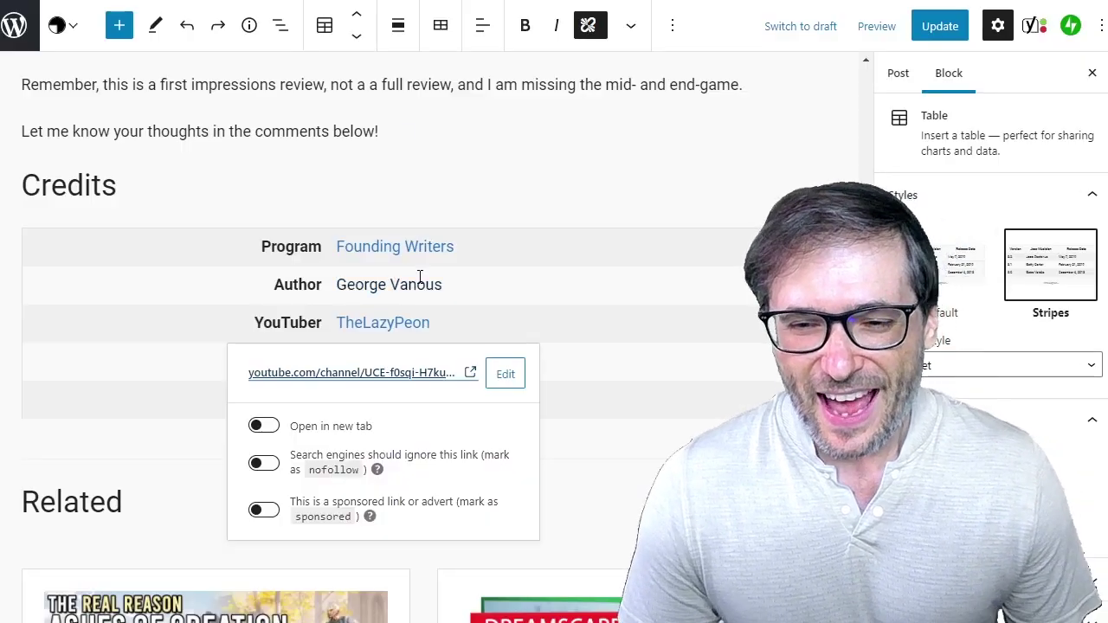
- Inspect the Author credit's link URL without changing it, then follow it to the YouTube channel
triple_click(401, 284)
key(ctrl+v)
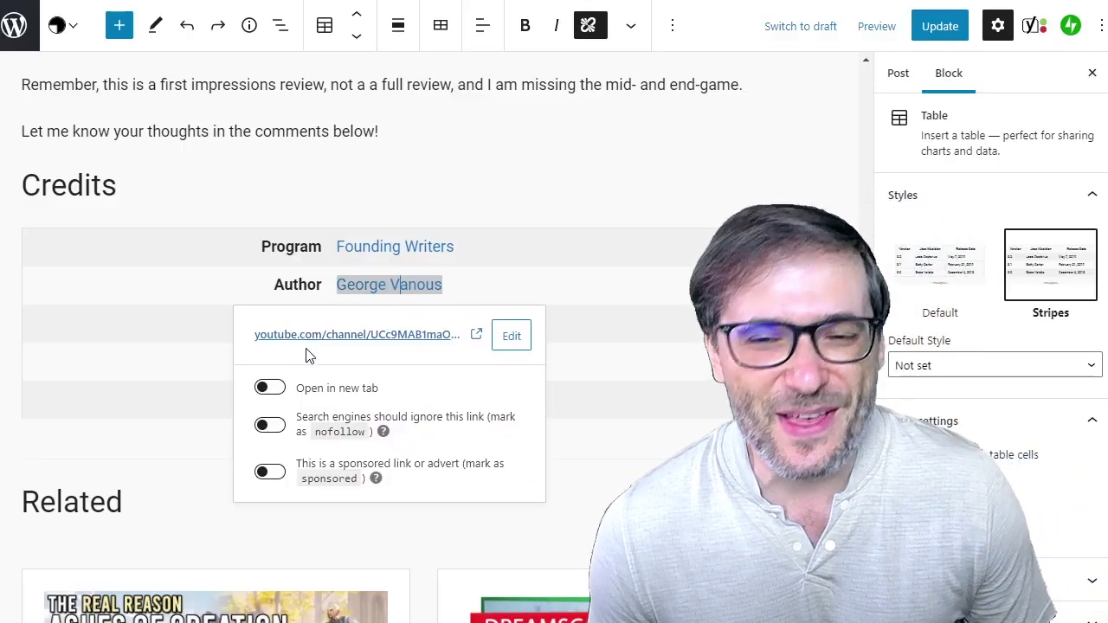
click(302, 343)
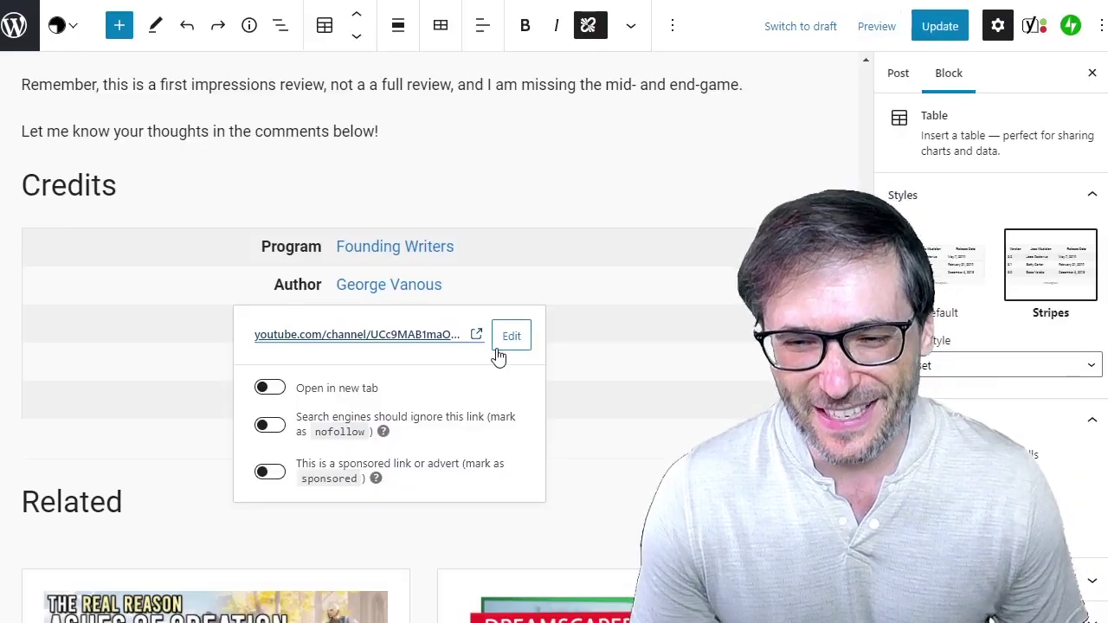
click(510, 337)
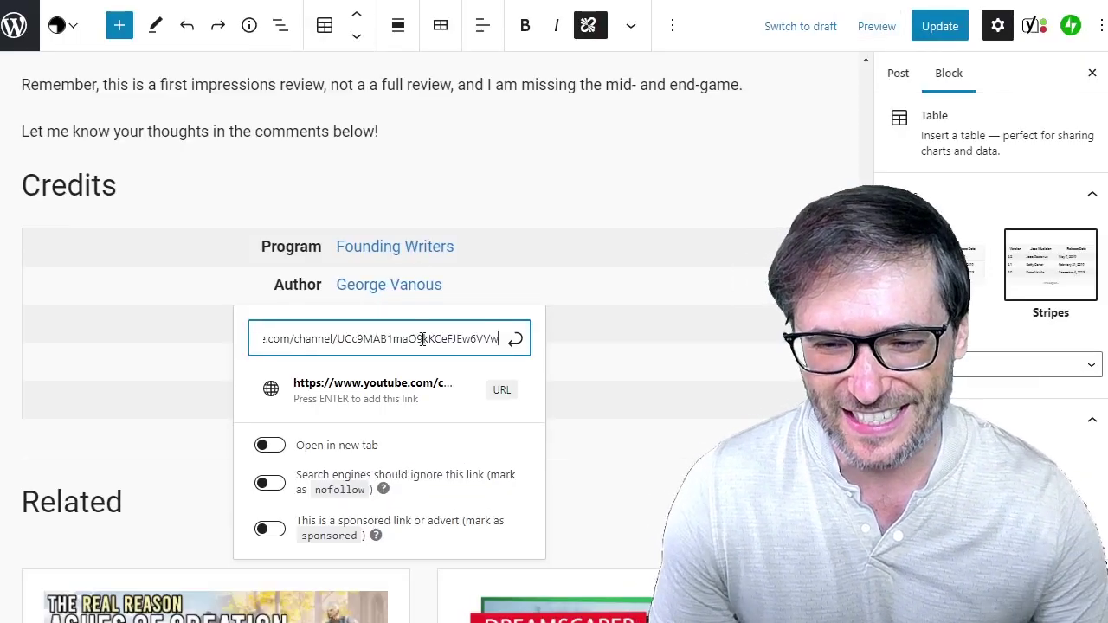
click(383, 292)
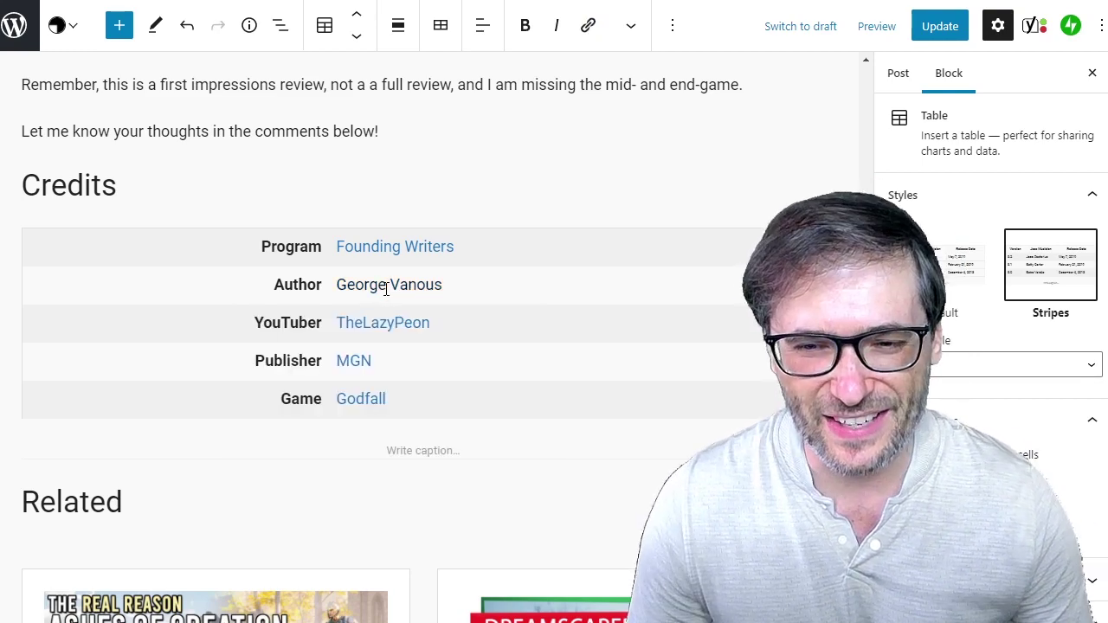
click(373, 339)
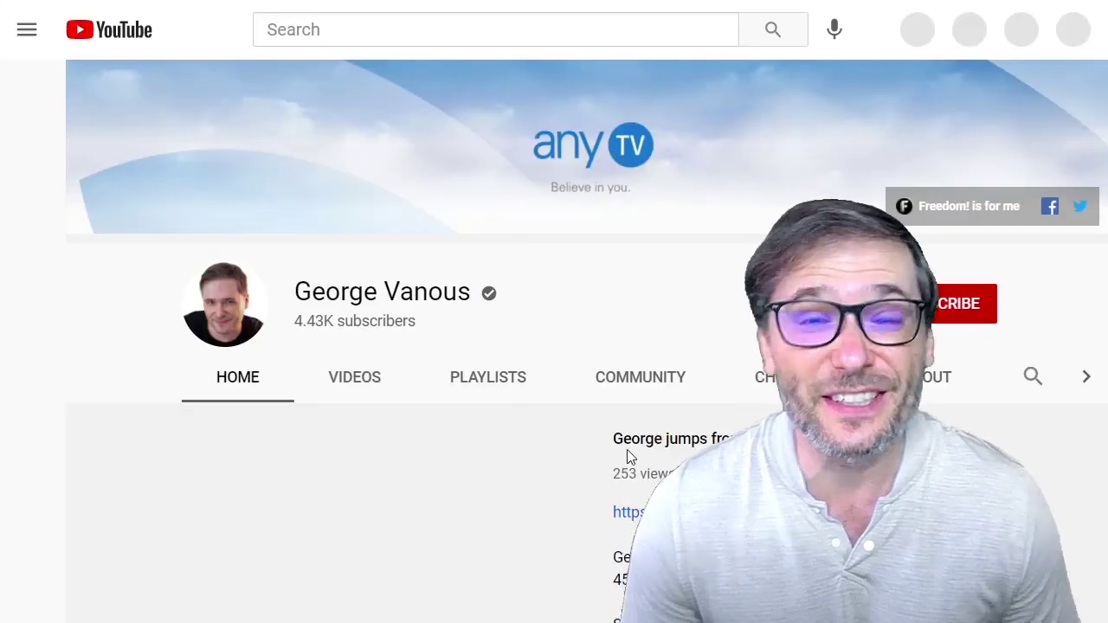
- Scroll the author's YouTube channel, pause its video, and confirm the Program link goes to mgn.gg/about
scroll(638, 433, down, 2)
scroll(658, 414, down, 1)
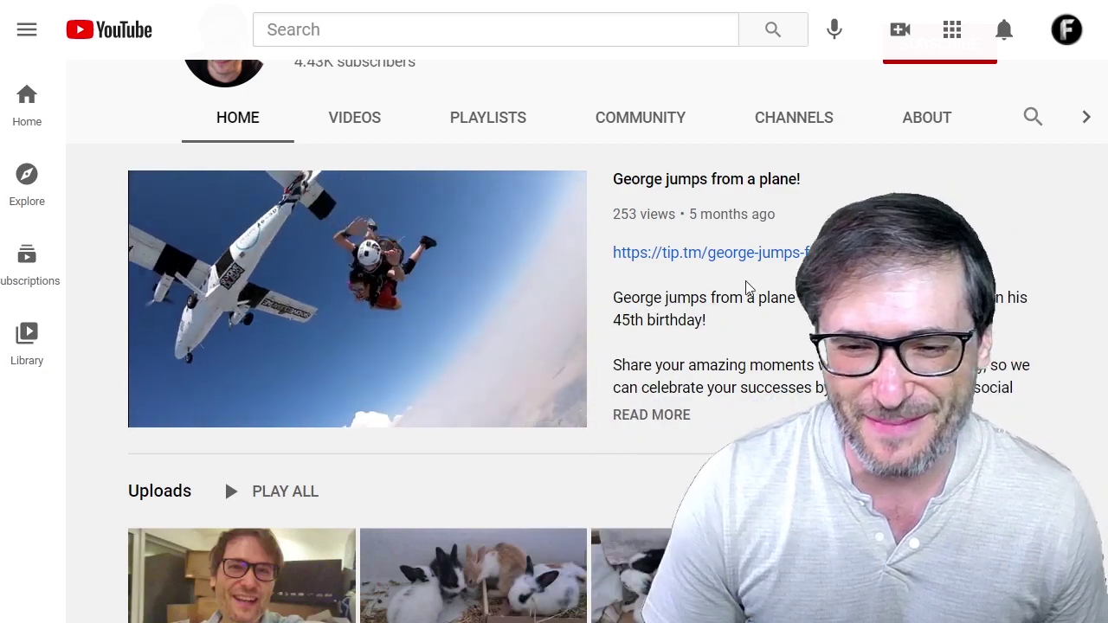
click(416, 326)
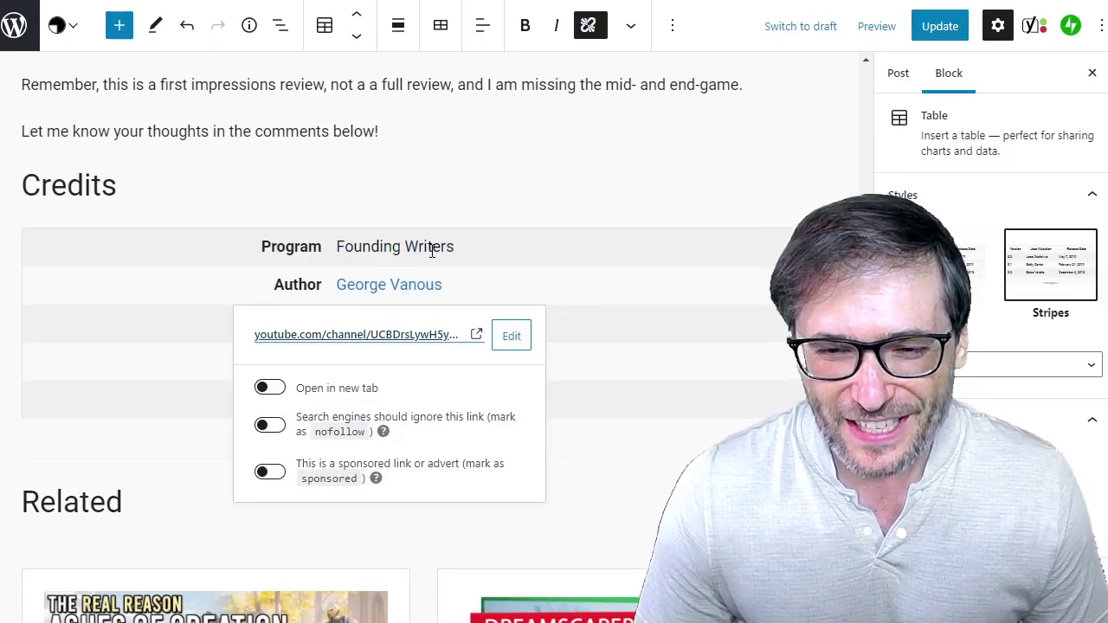
click(432, 250)
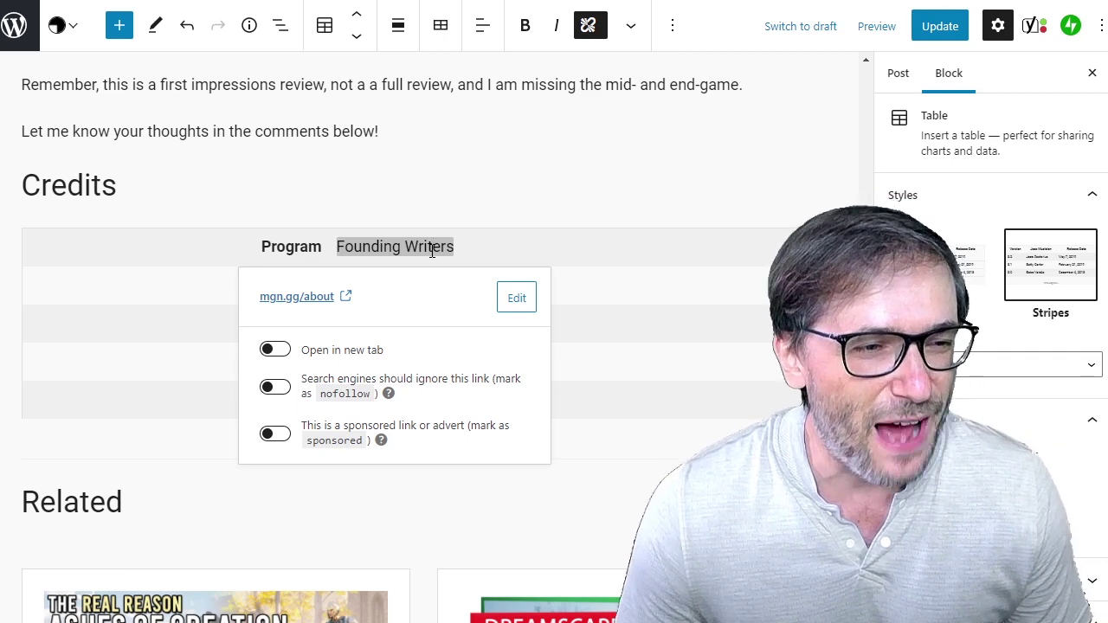
click(614, 213)
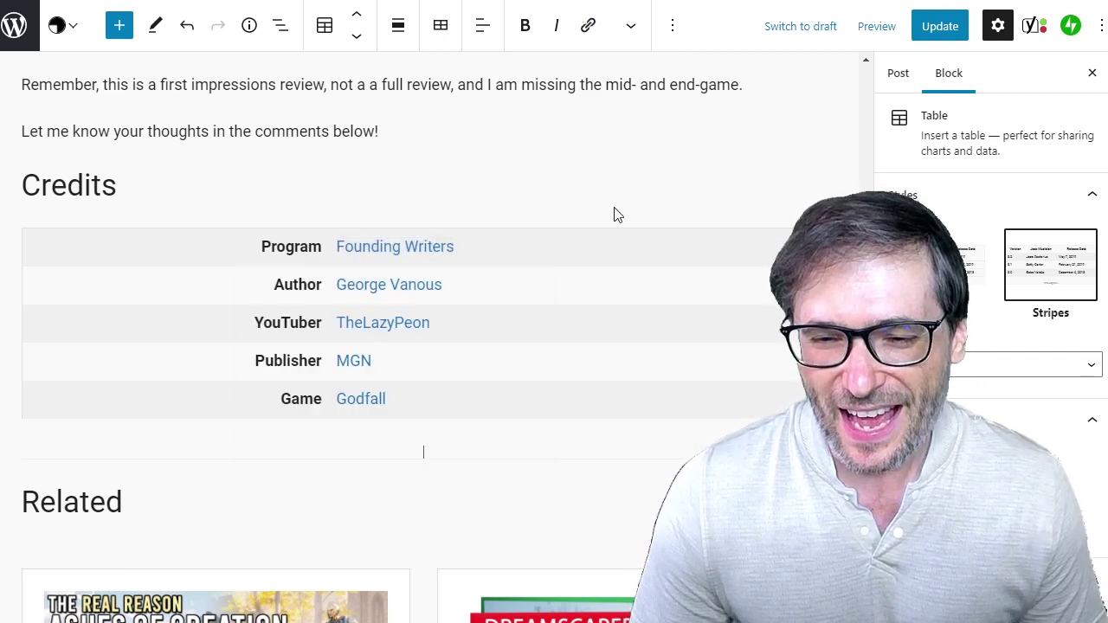
scroll(505, 275, down, 1)
click(363, 313)
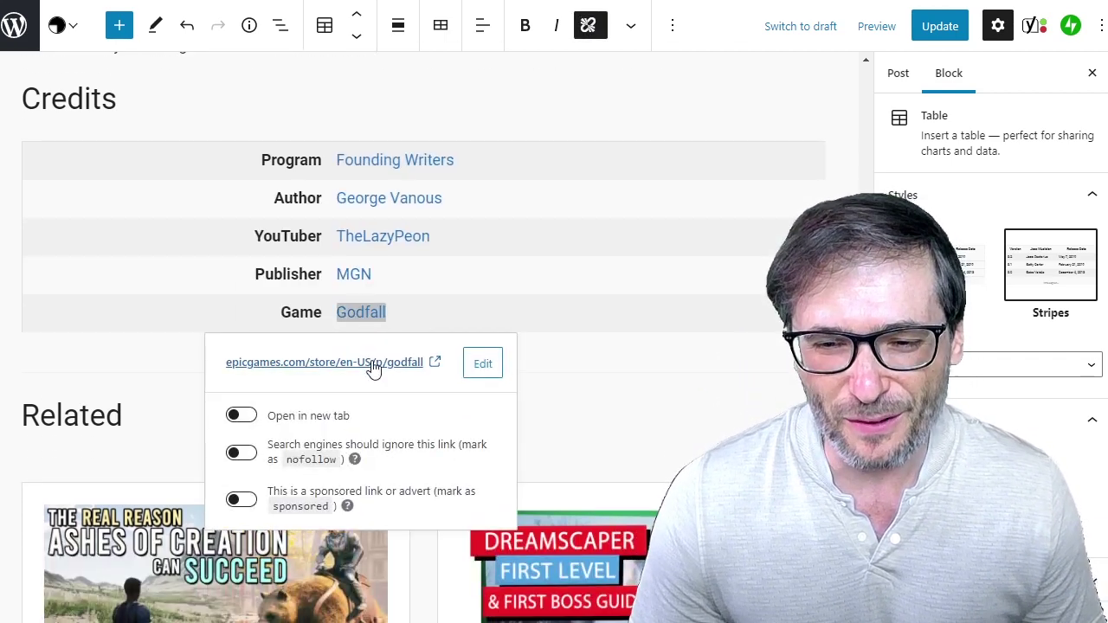
click(503, 93)
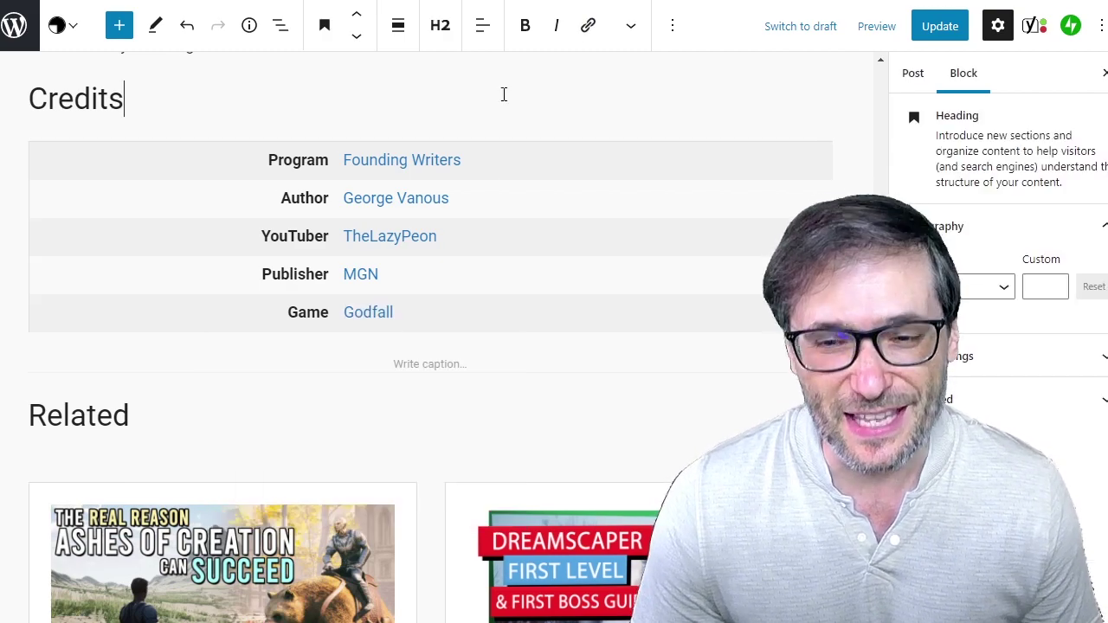
scroll(525, 133, down, 3)
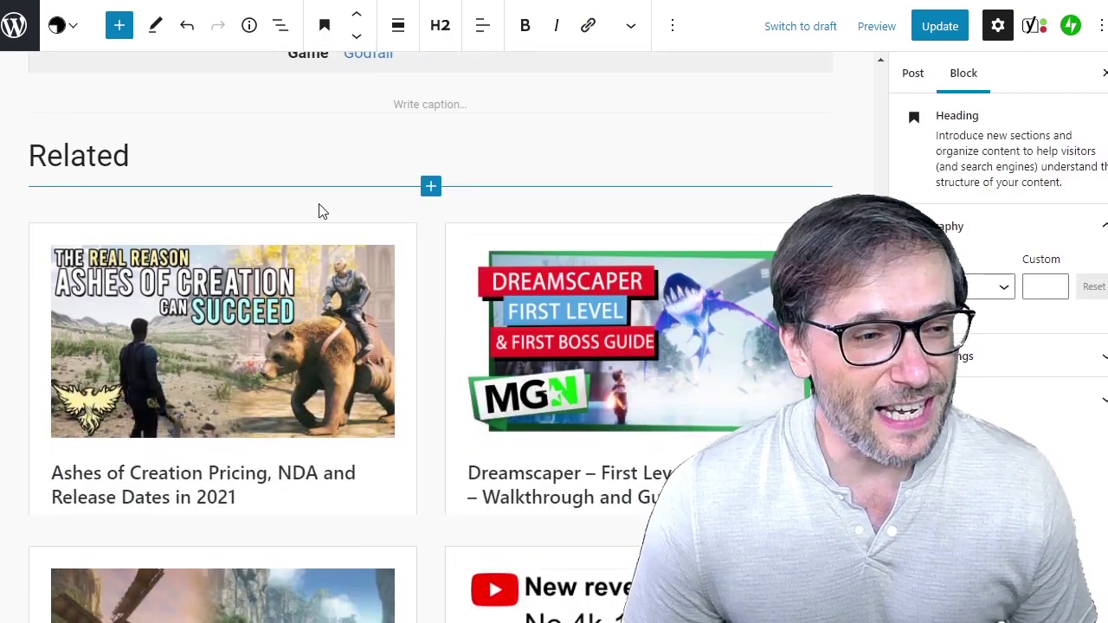
scroll(336, 227, down, 9)
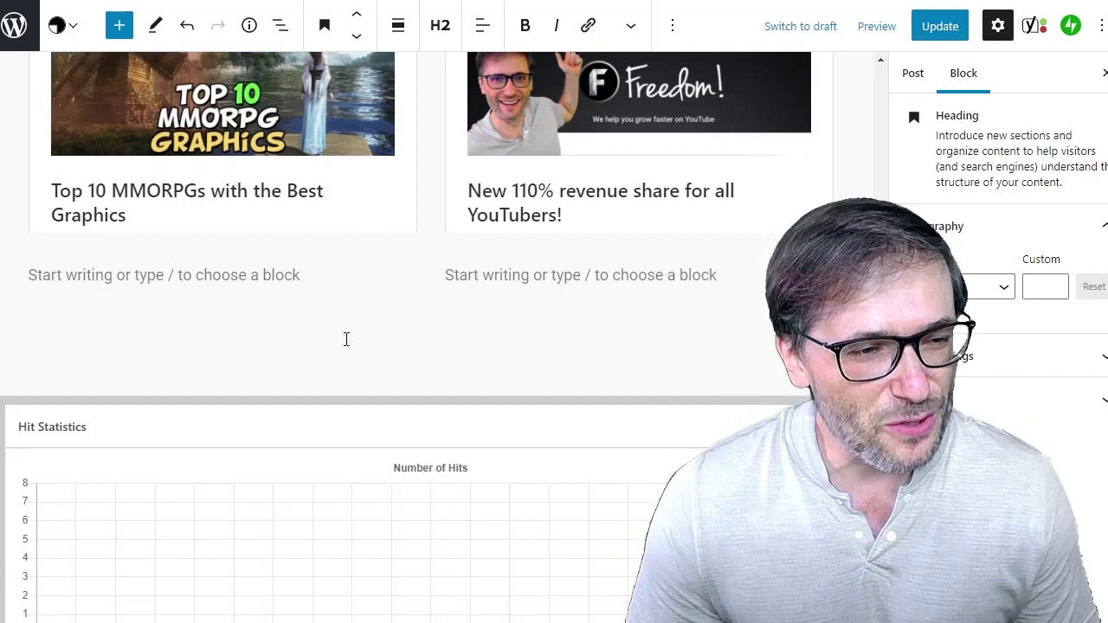
- Embed the Valheim First Impressions article URL in the empty grid slot and remove the leftover paragraph
click(307, 266)
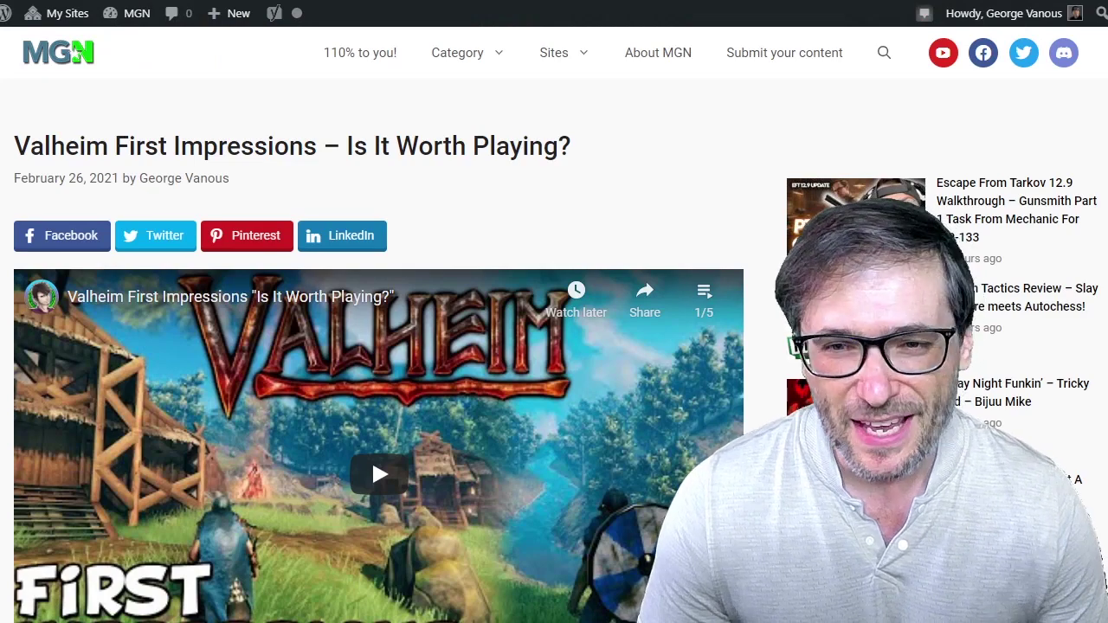
key(ctrl+l)
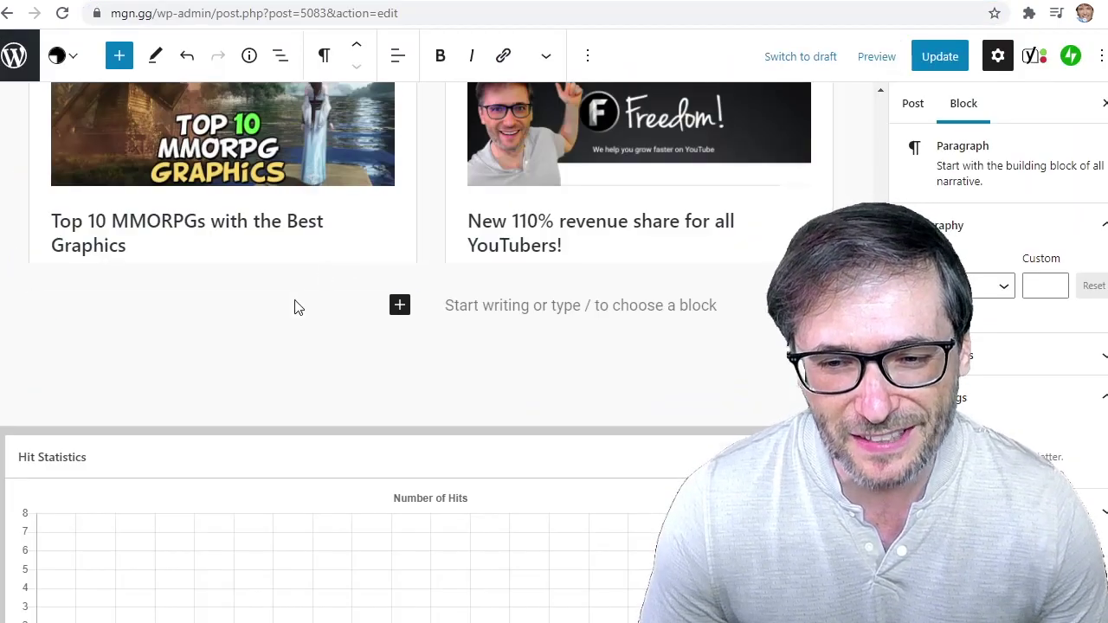
key(ctrl+v)
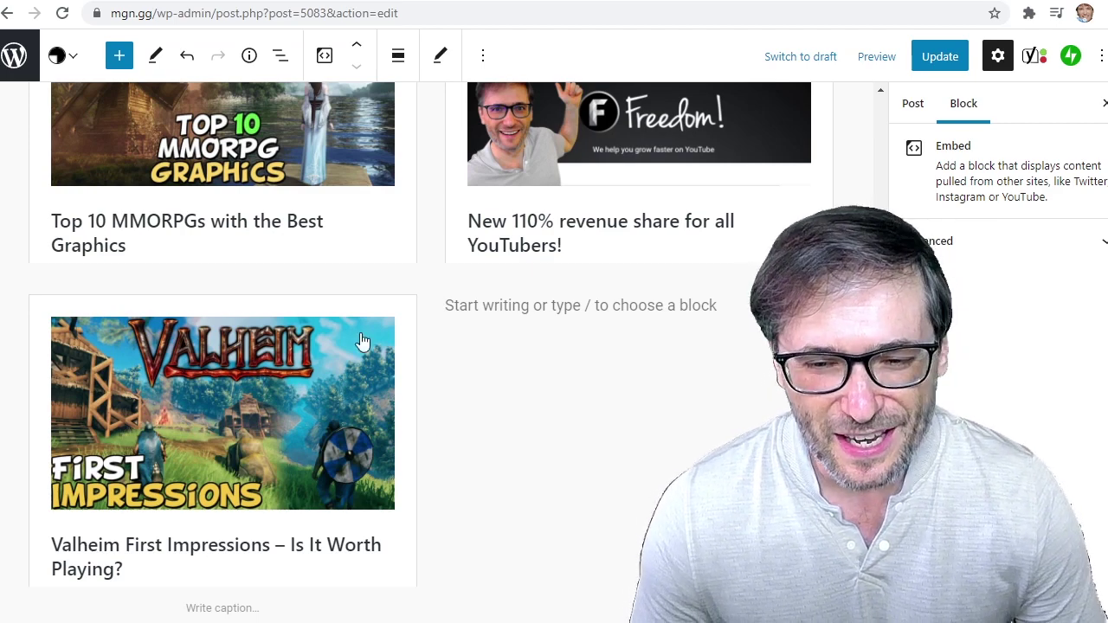
scroll(176, 470, down, 1)
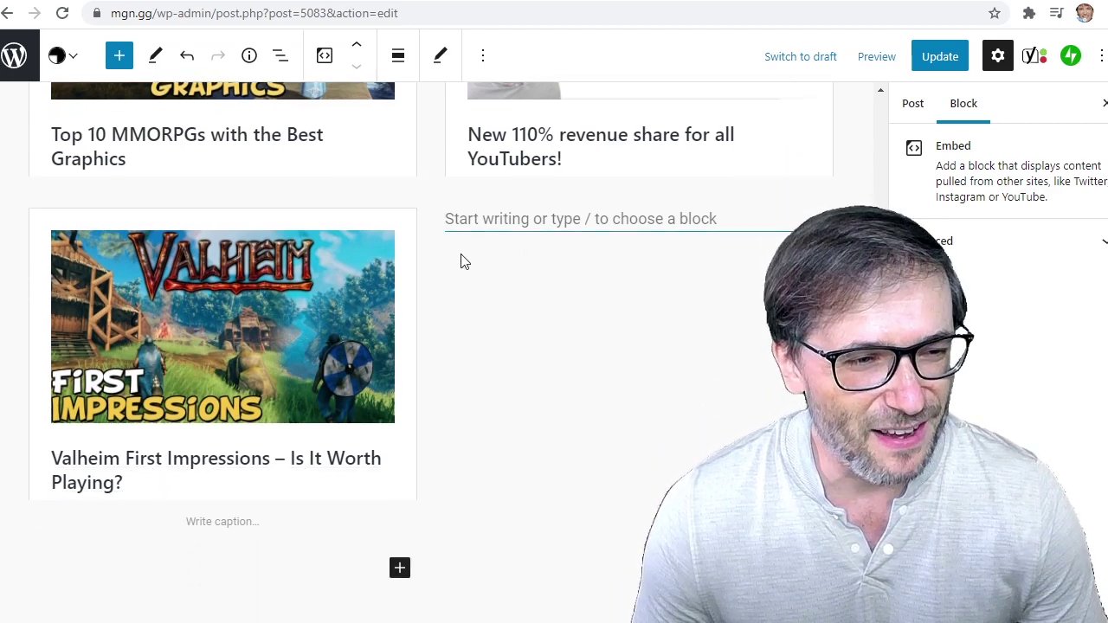
click(465, 223)
key(BackSpace)
scroll(471, 231, down, 3)
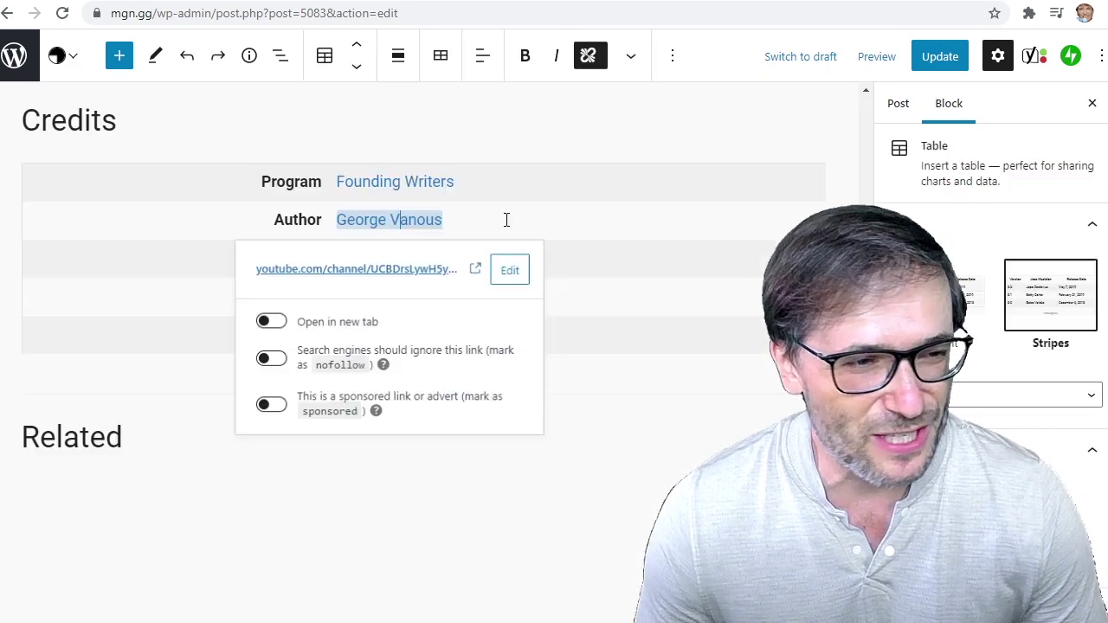
click(604, 218)
- Review the Post settings and featured image, then update the Godfall review
scroll(606, 233, down, 7)
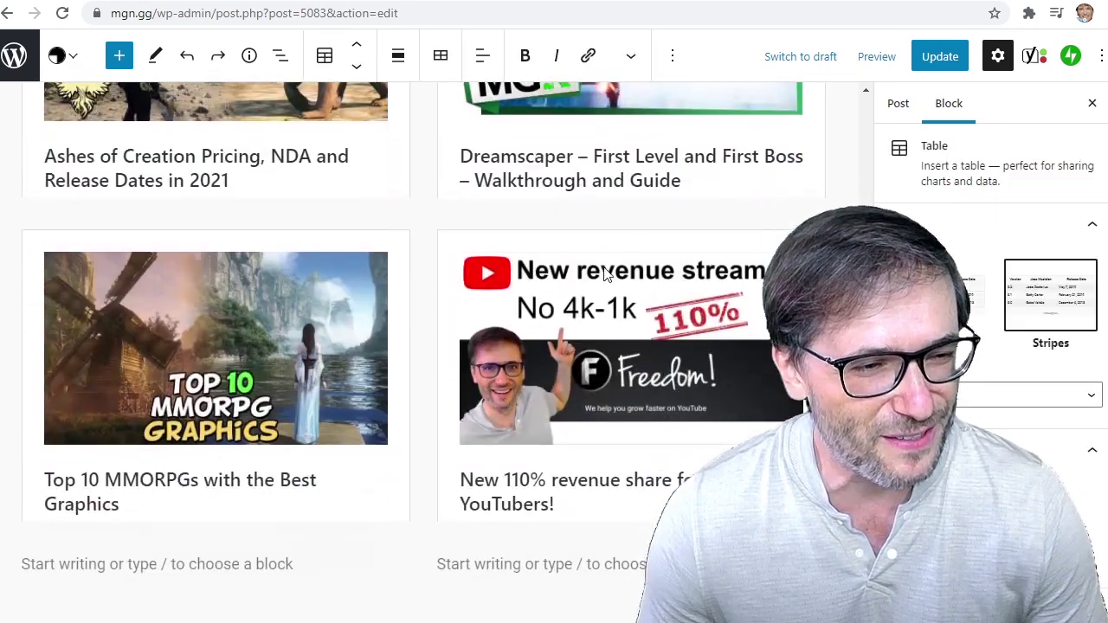
click(897, 107)
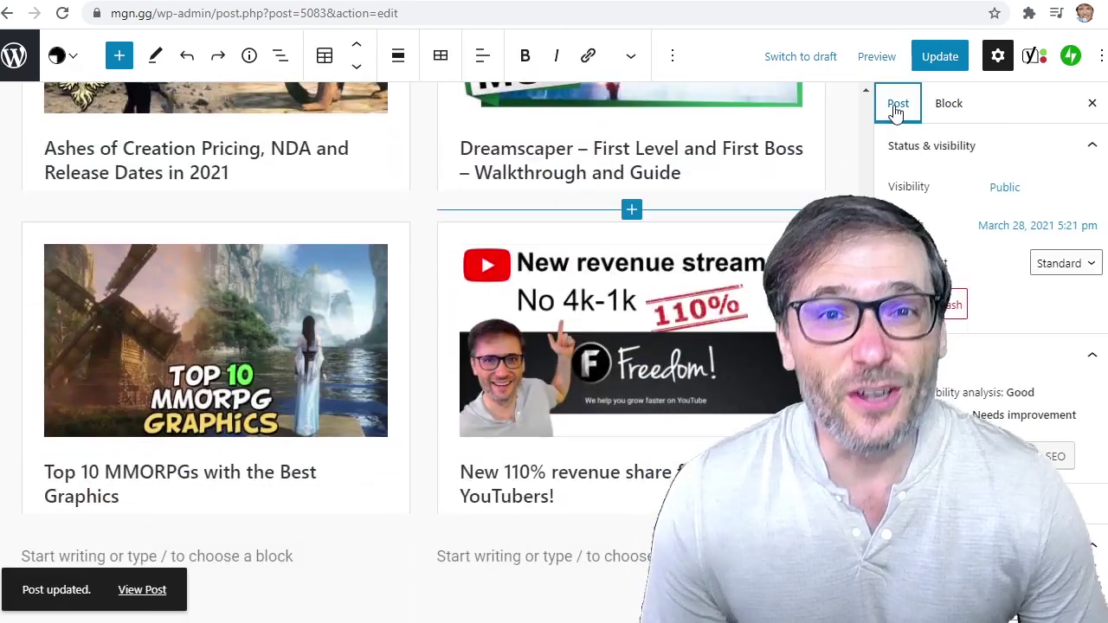
scroll(977, 329, down, 5)
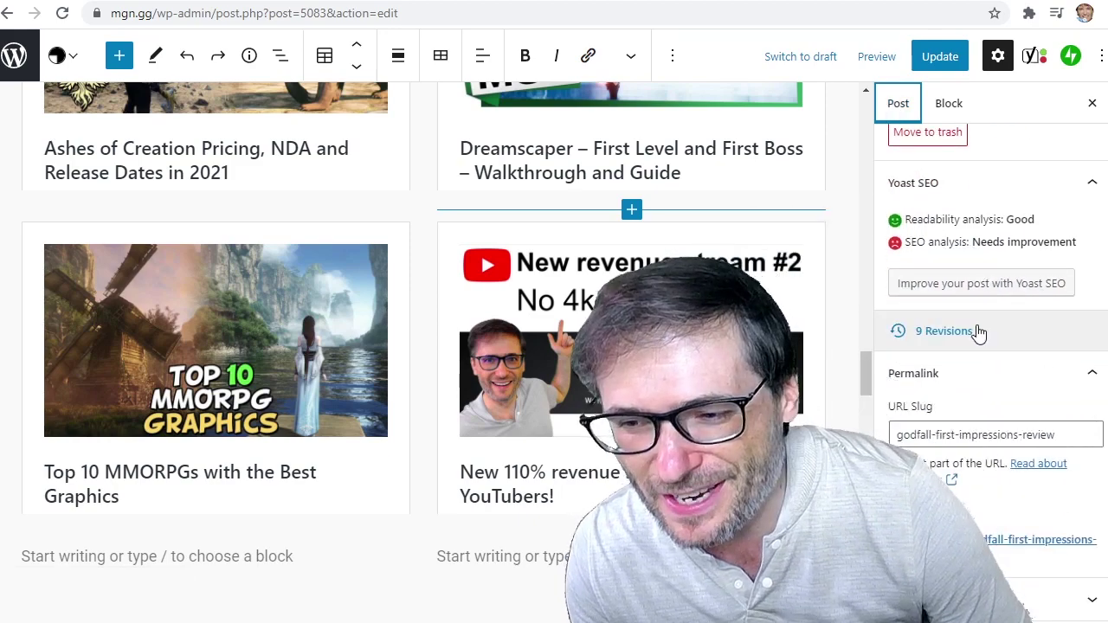
scroll(981, 330, down, 4)
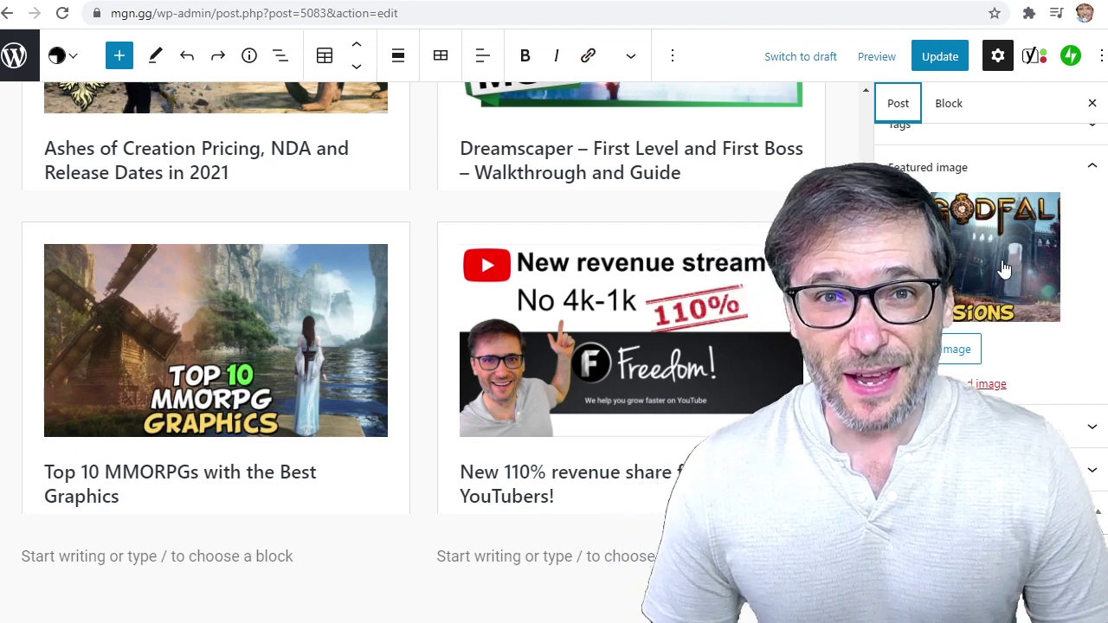
click(953, 103)
click(942, 62)
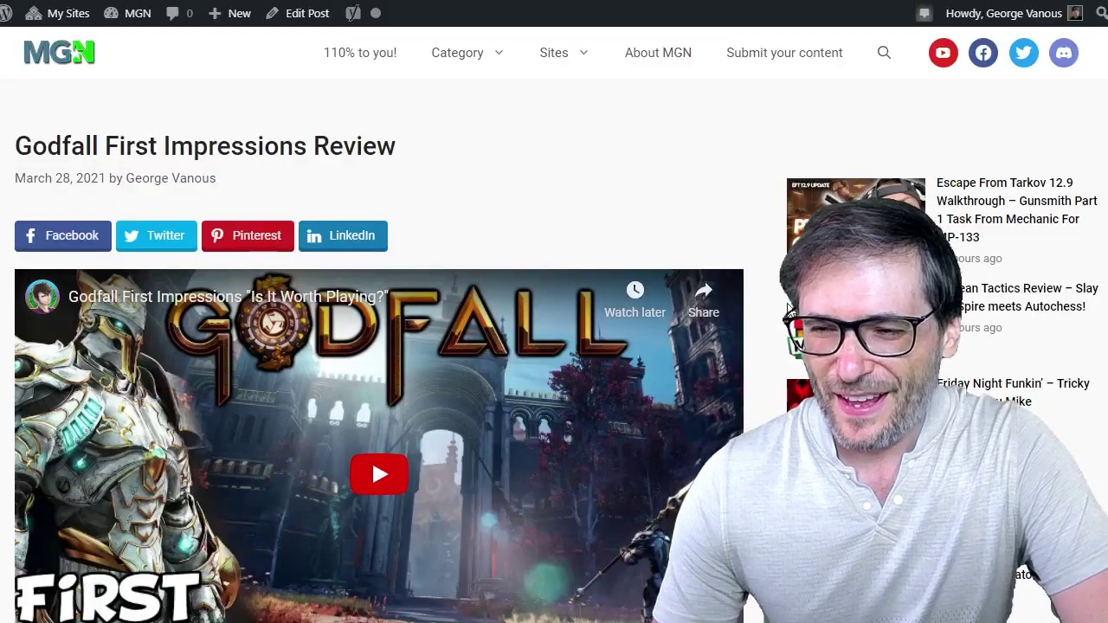
- Open the Escape From Tarkov 12.9 Walkthrough post from the recent posts sidebar
click(973, 200)
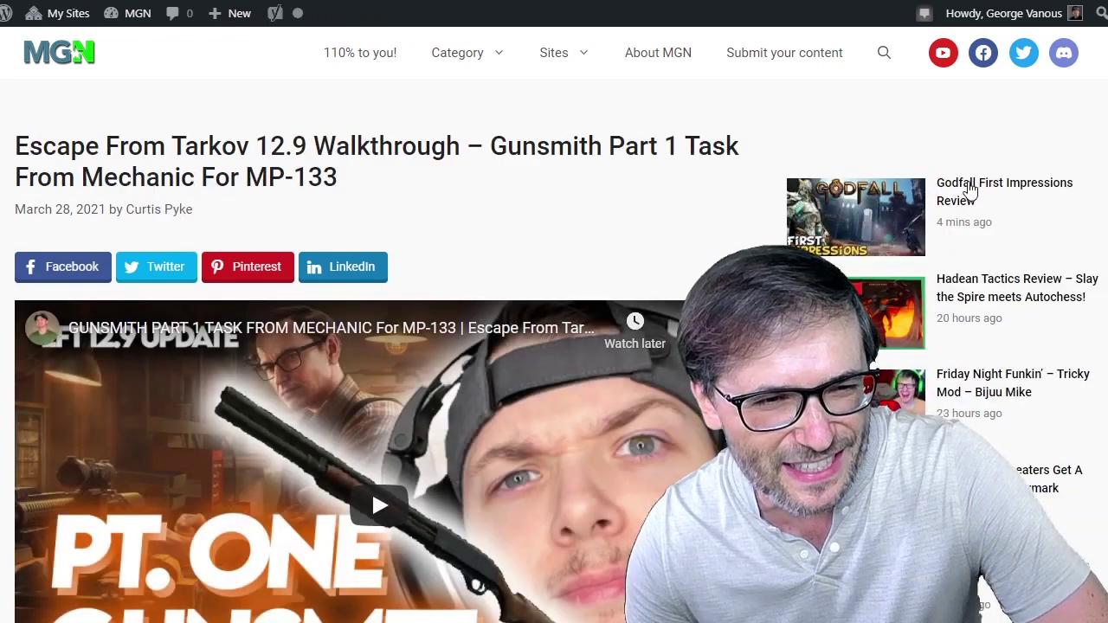